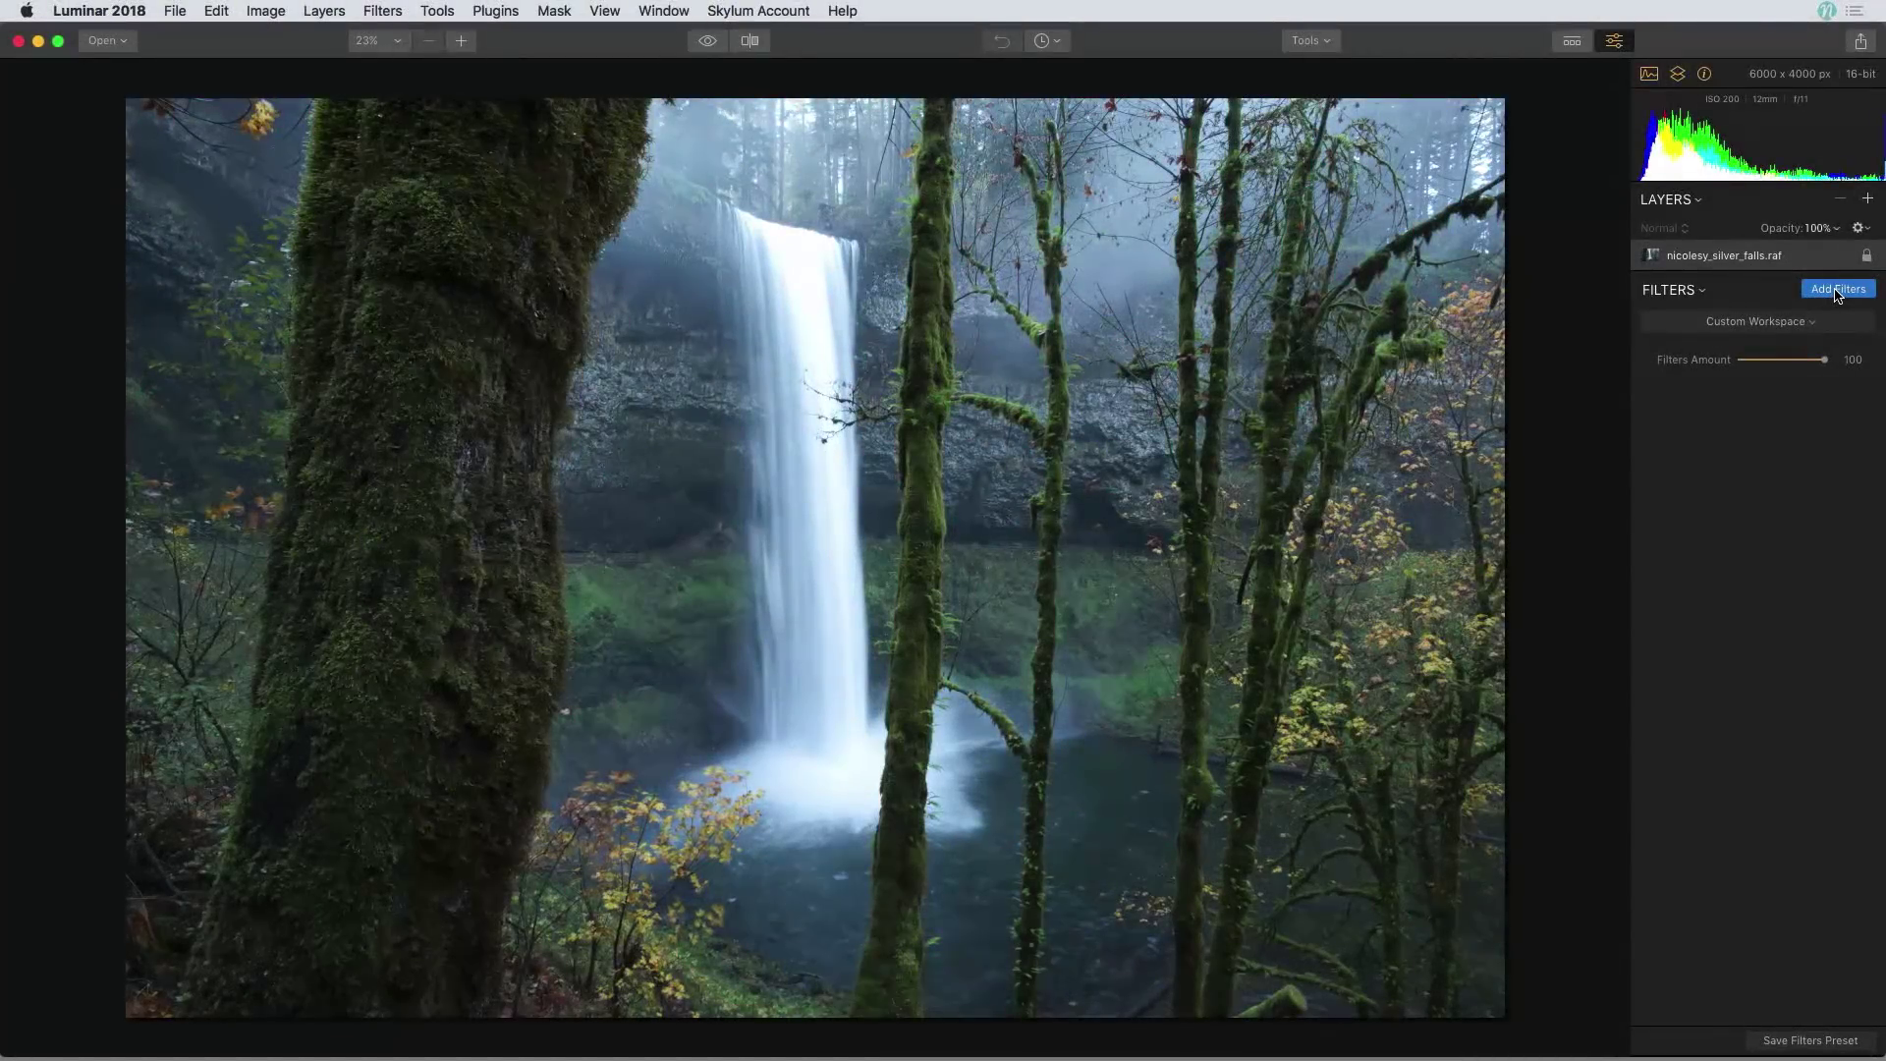
- Open the Filters Catalog listing the essential, issue-fixer and creative filters for the waterfall photo
left_click(1837, 290)
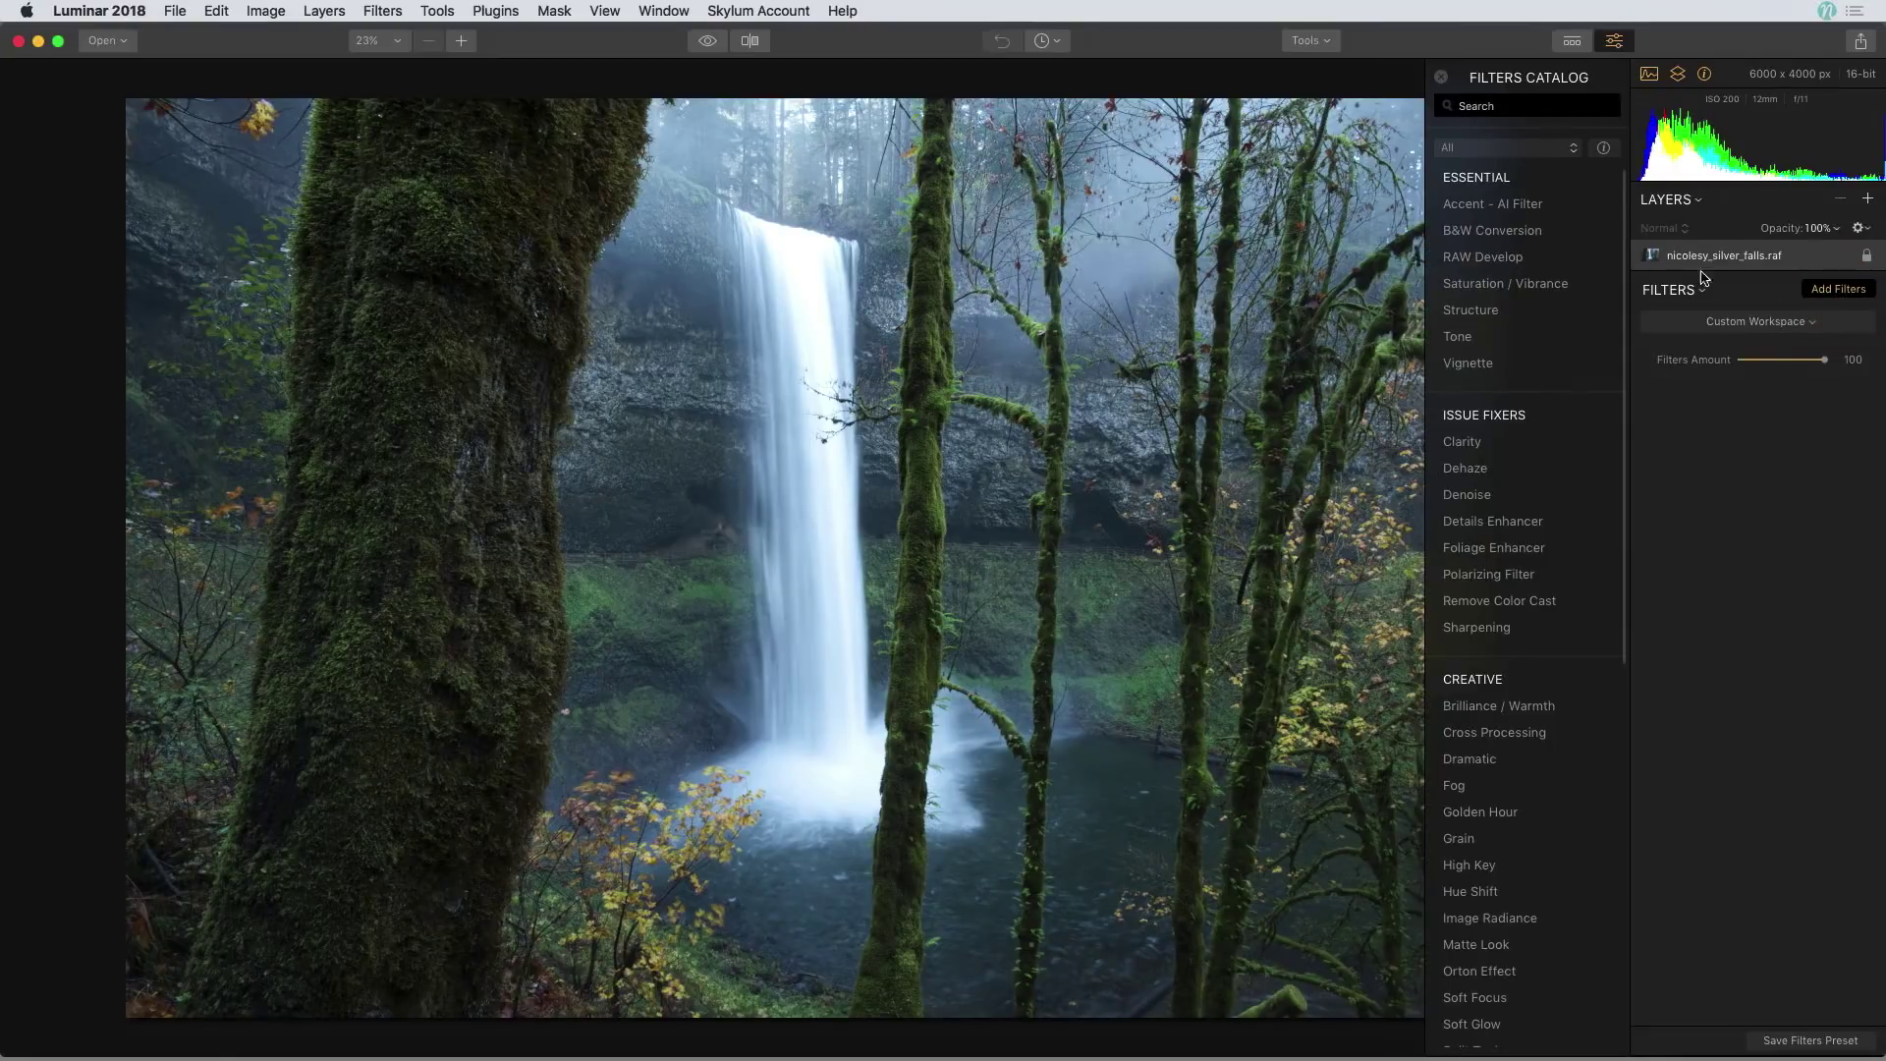
- Apply RAW Develop with Temperature 9579, Tint 21 and Shadows 46, and add Remove Color Cast
left_click(1542, 259)
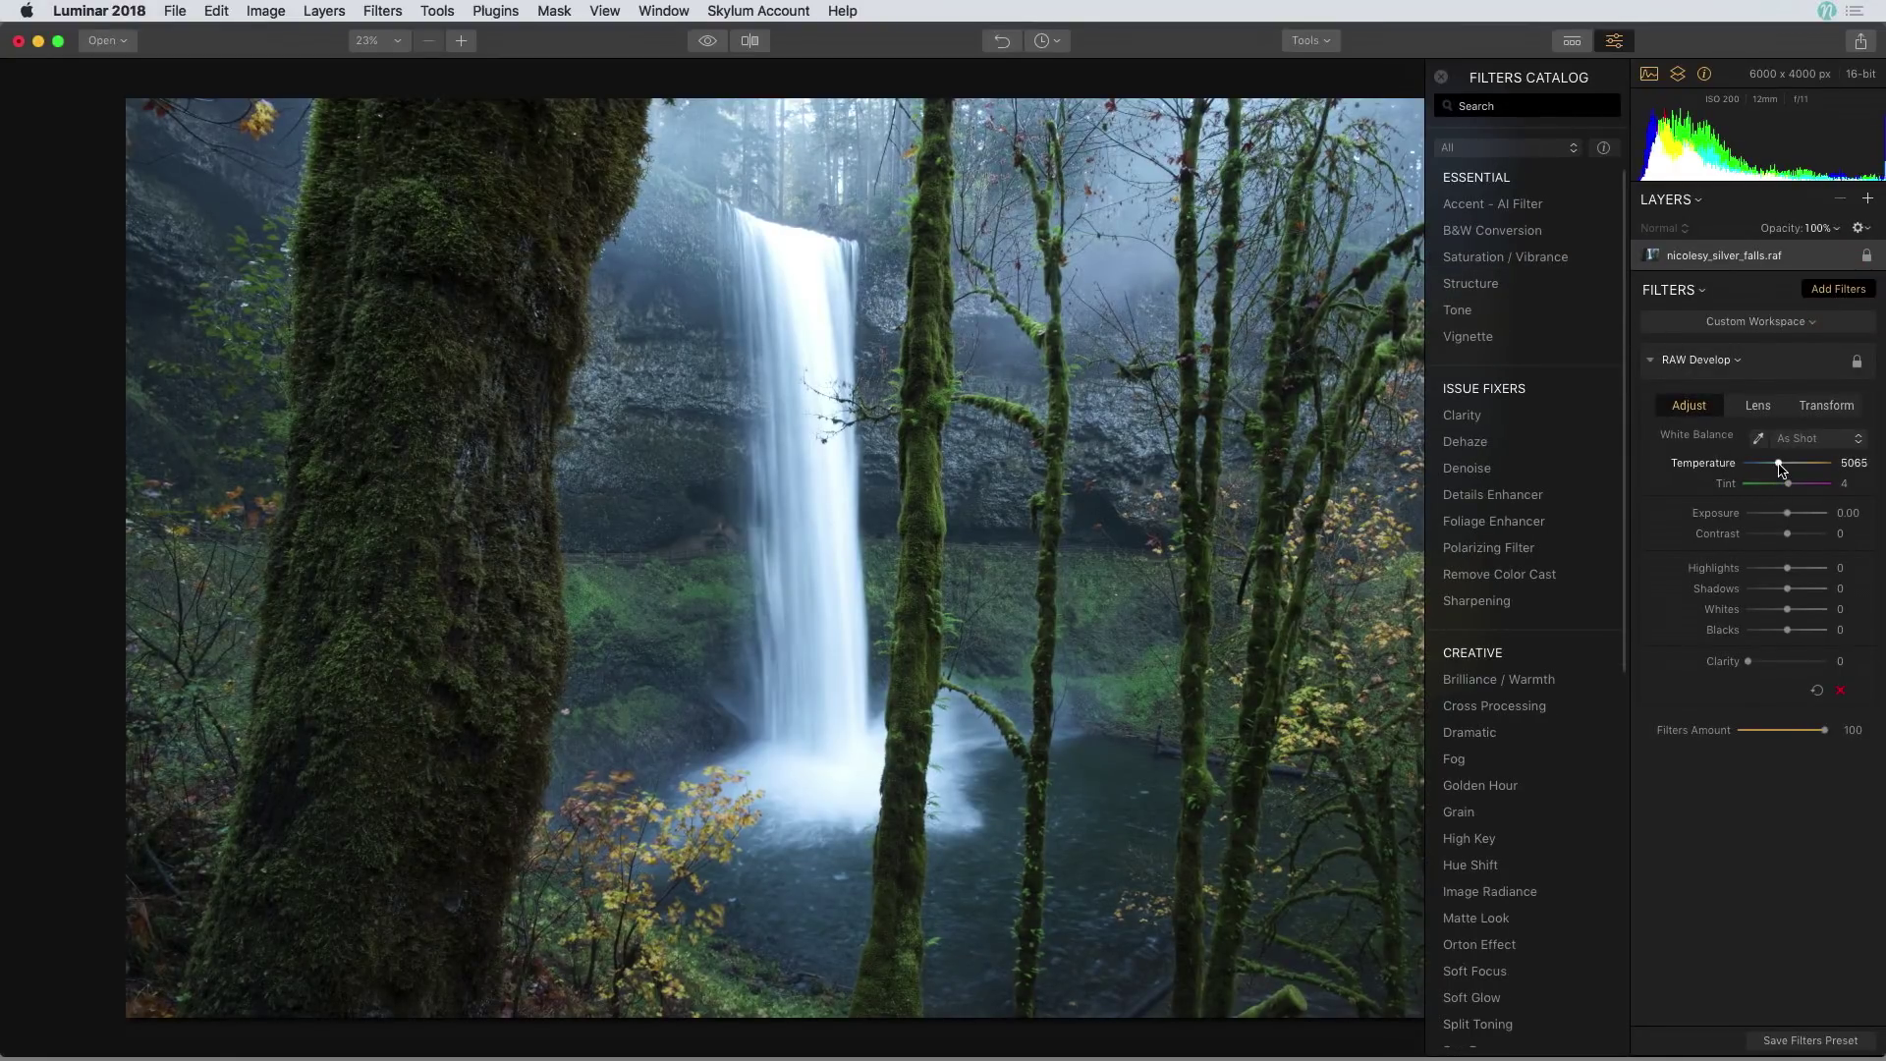
left_click_drag(1781, 470, 1803, 471)
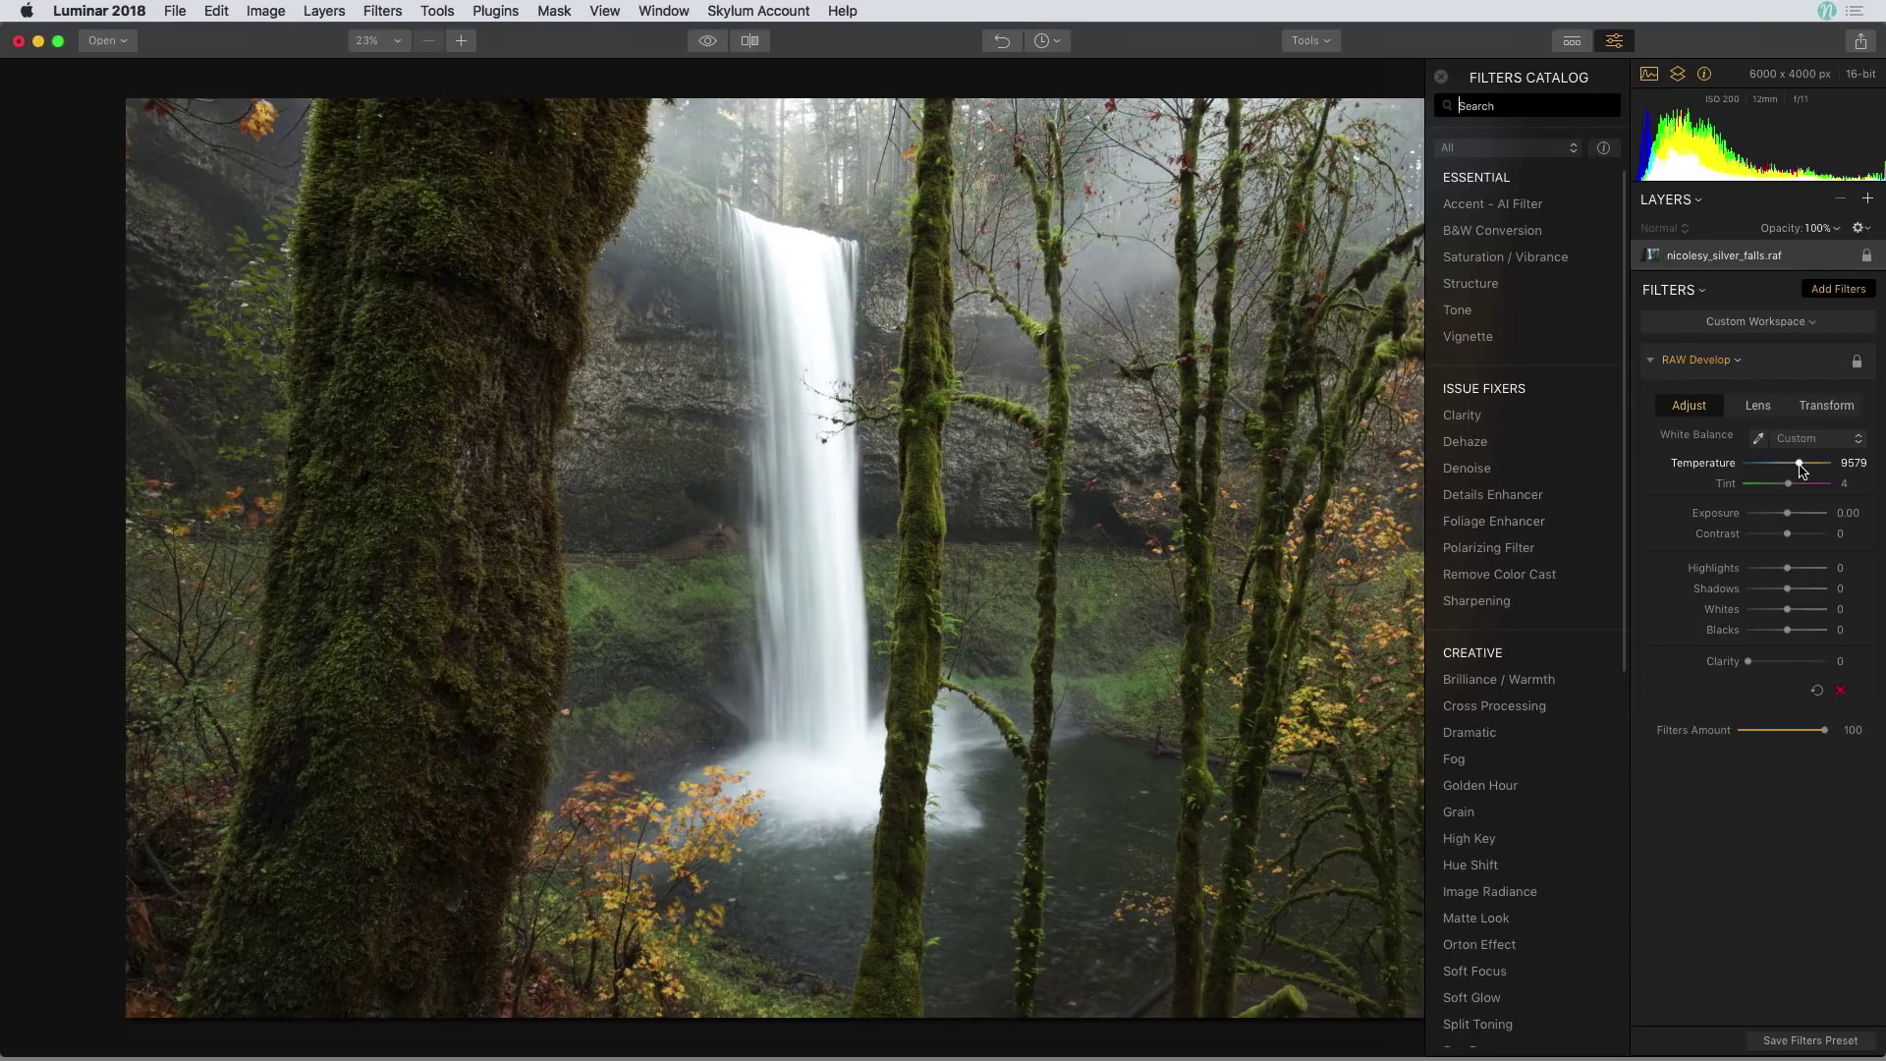
left_click_drag(1788, 482, 1796, 482)
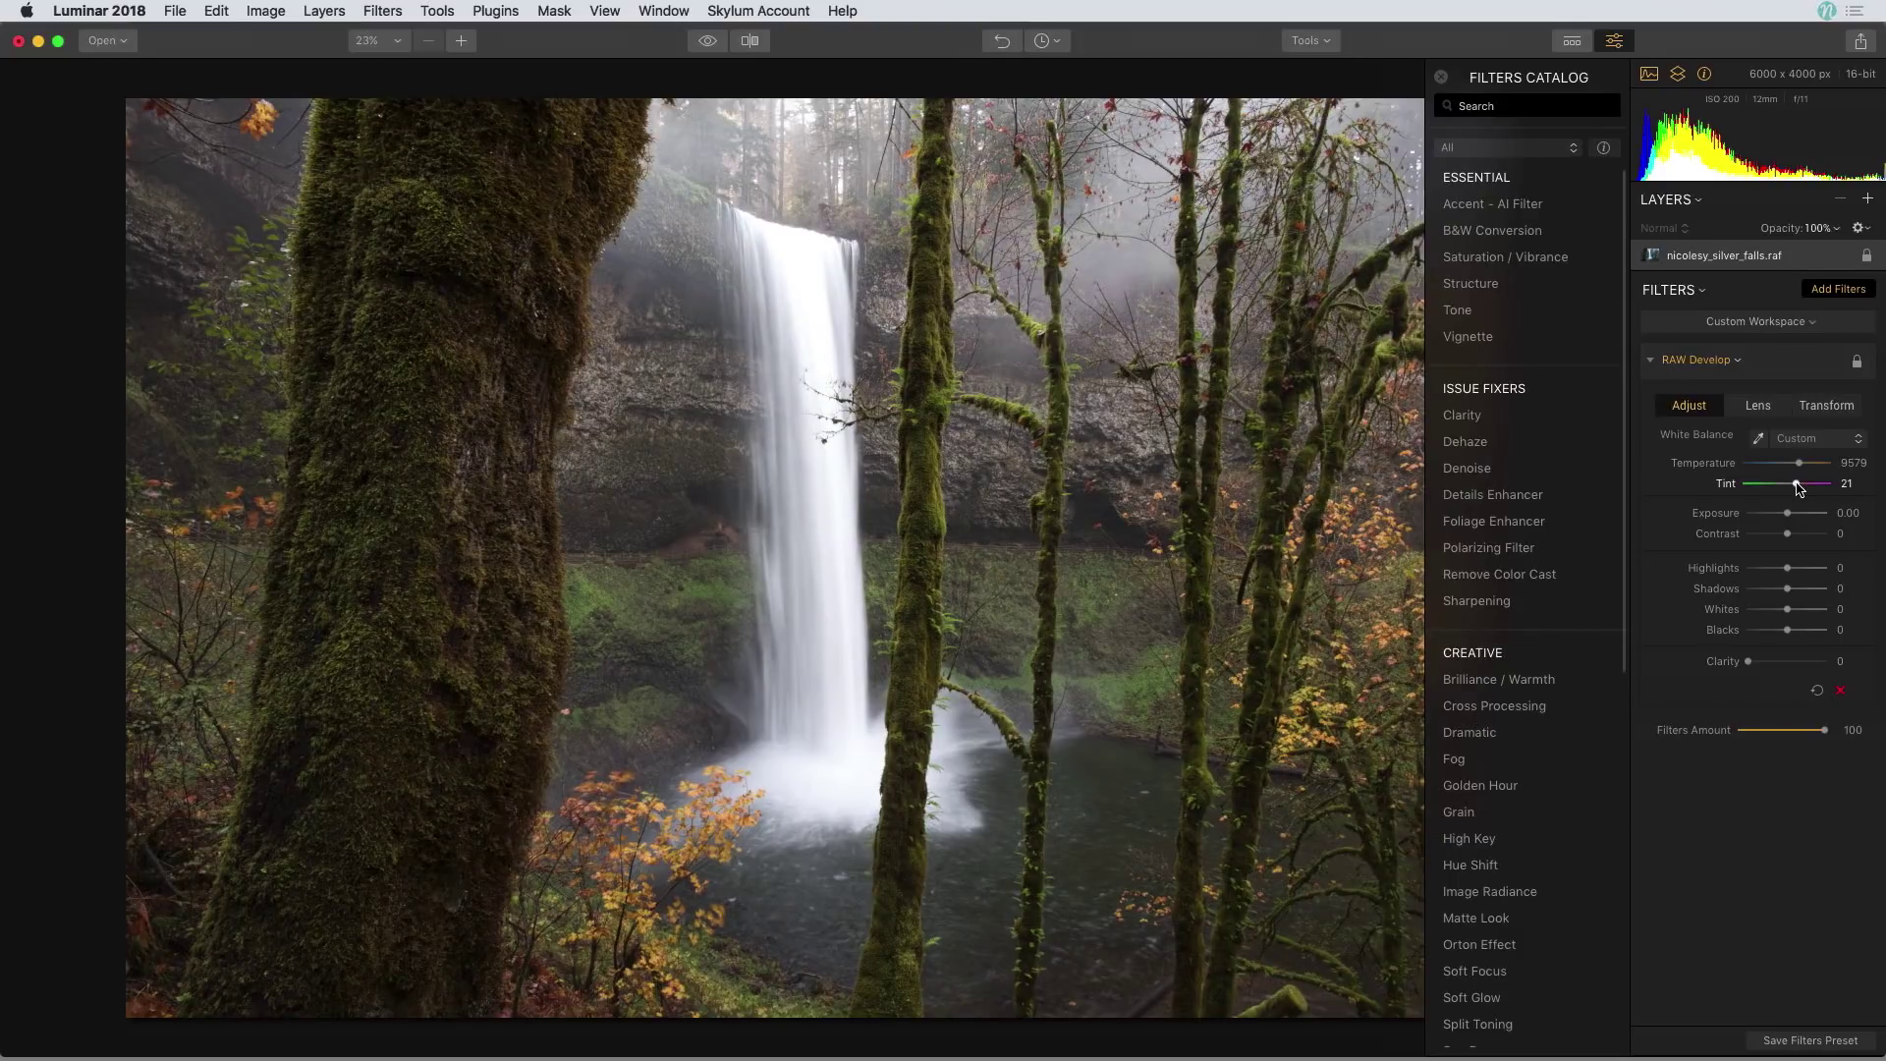
left_click(1806, 589)
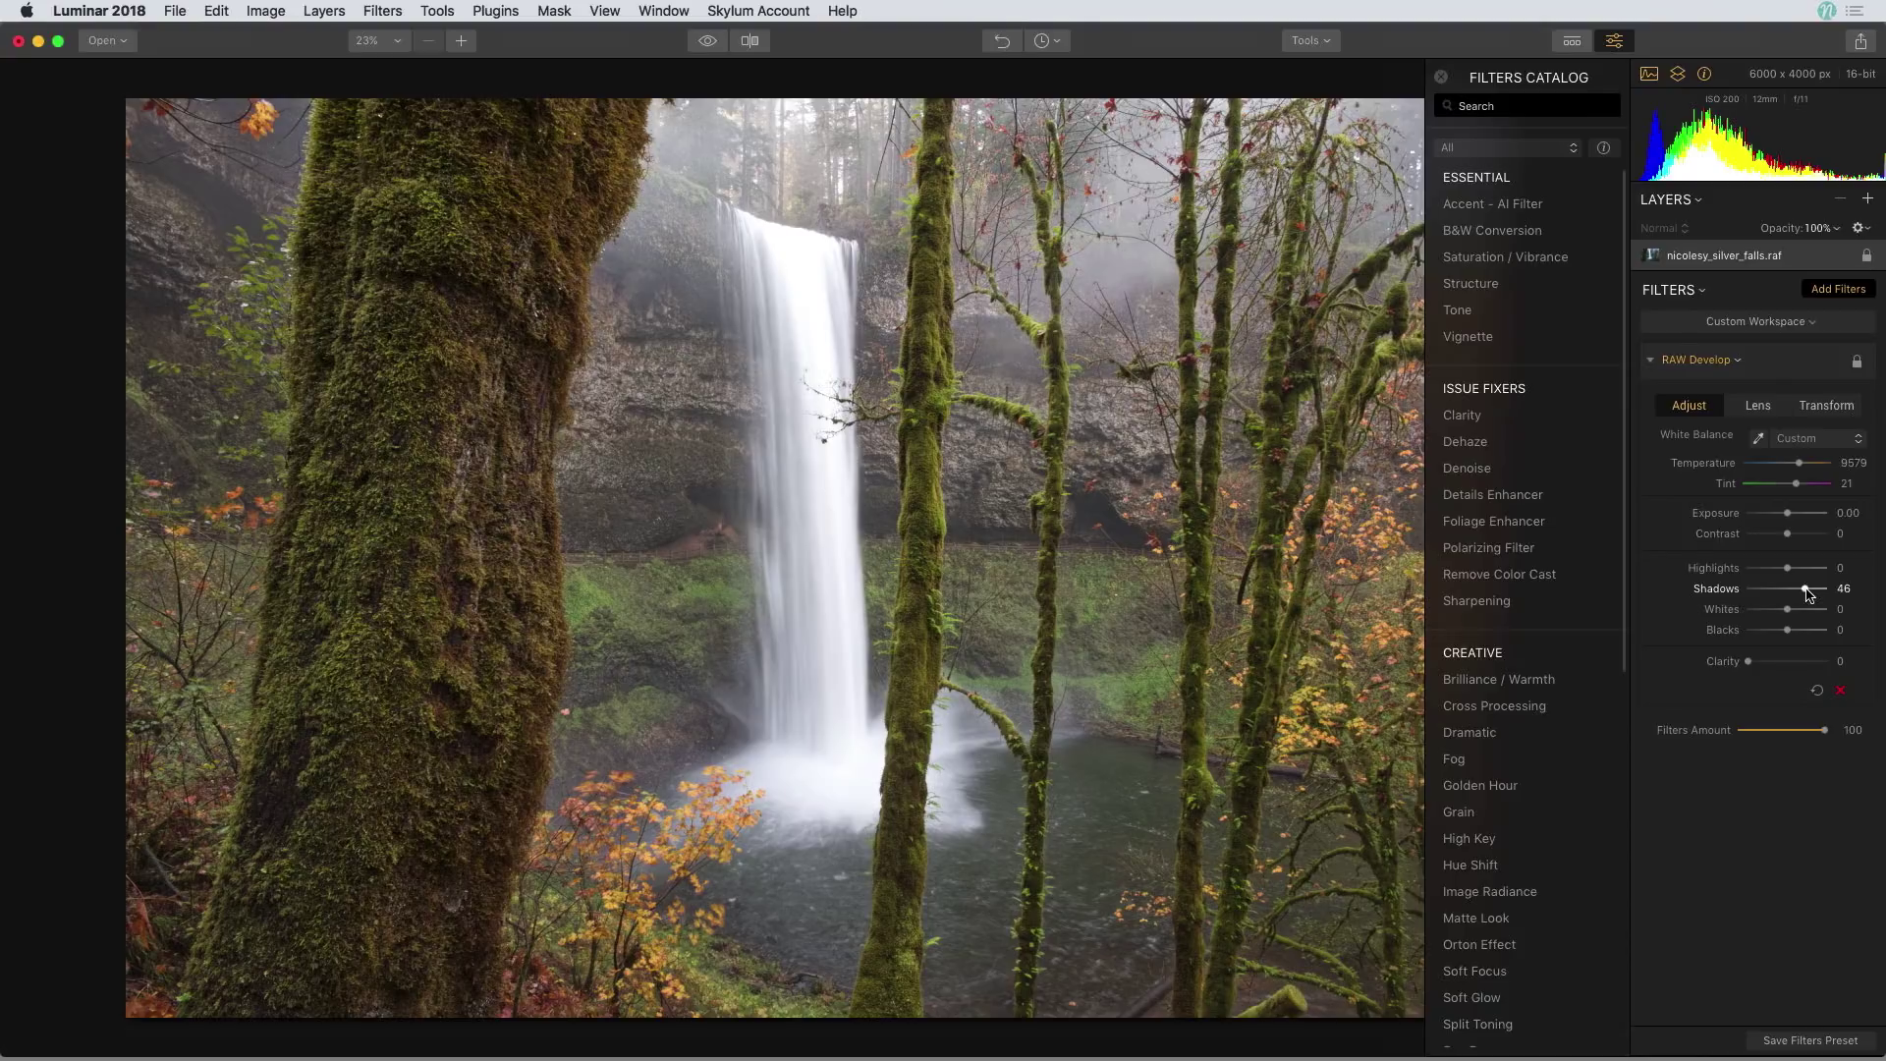
left_click(1566, 582)
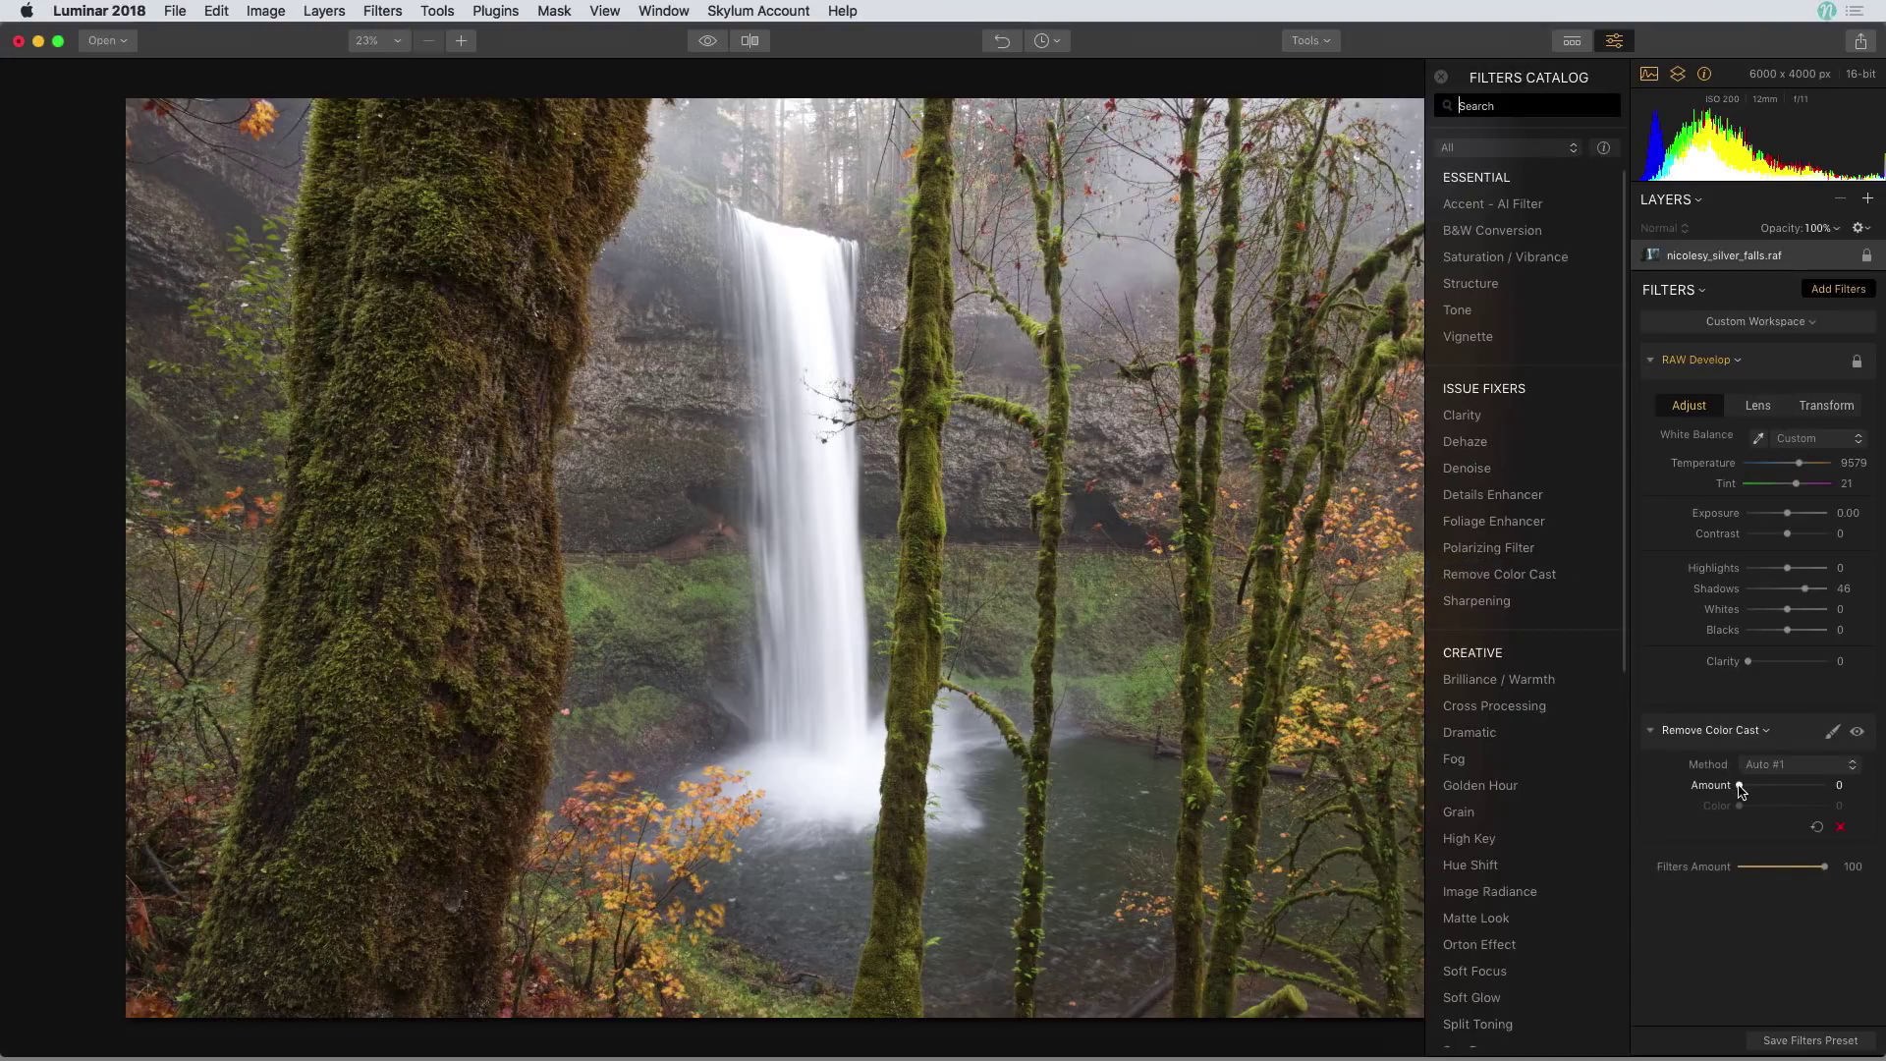
- Set the Remove Color Cast Amount to 24
left_click_drag(1740, 786, 1763, 792)
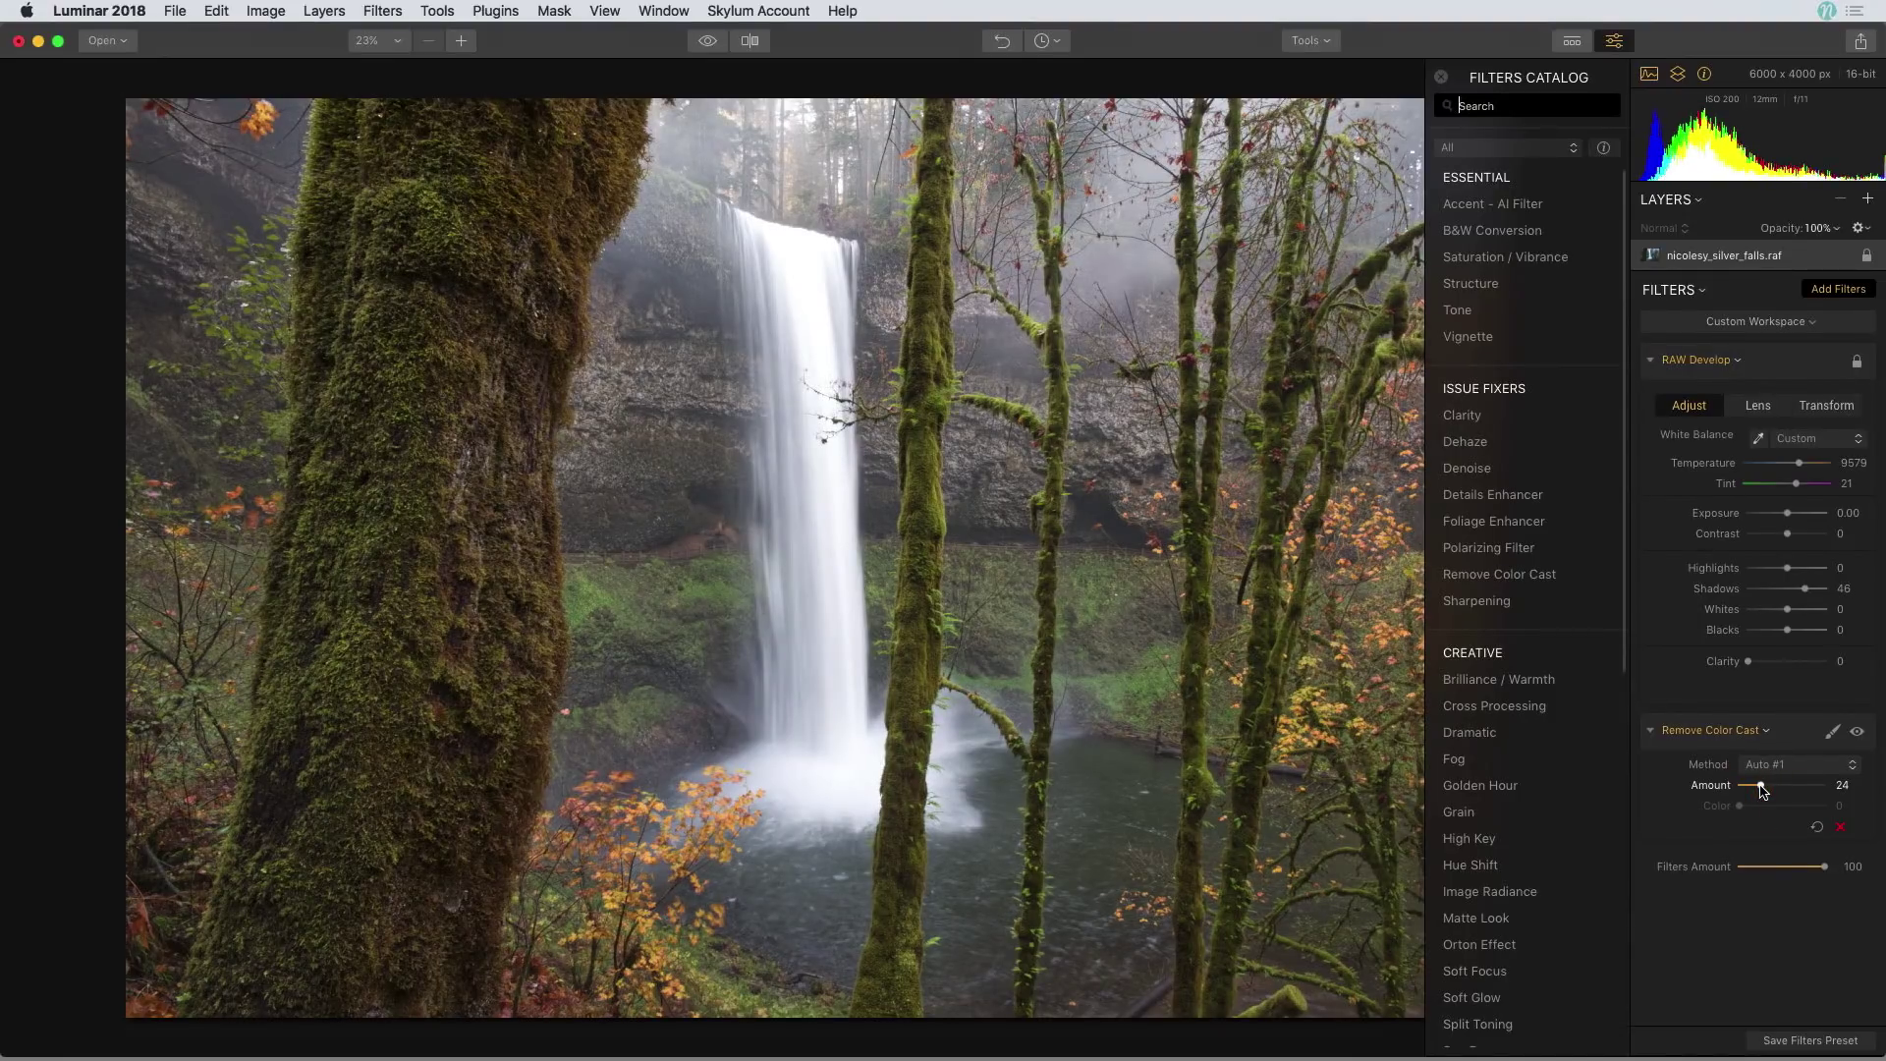
- Add adjustment Layer 1 with Accent - AI Filter at Boost 20, comparing before and after
left_click(1868, 199)
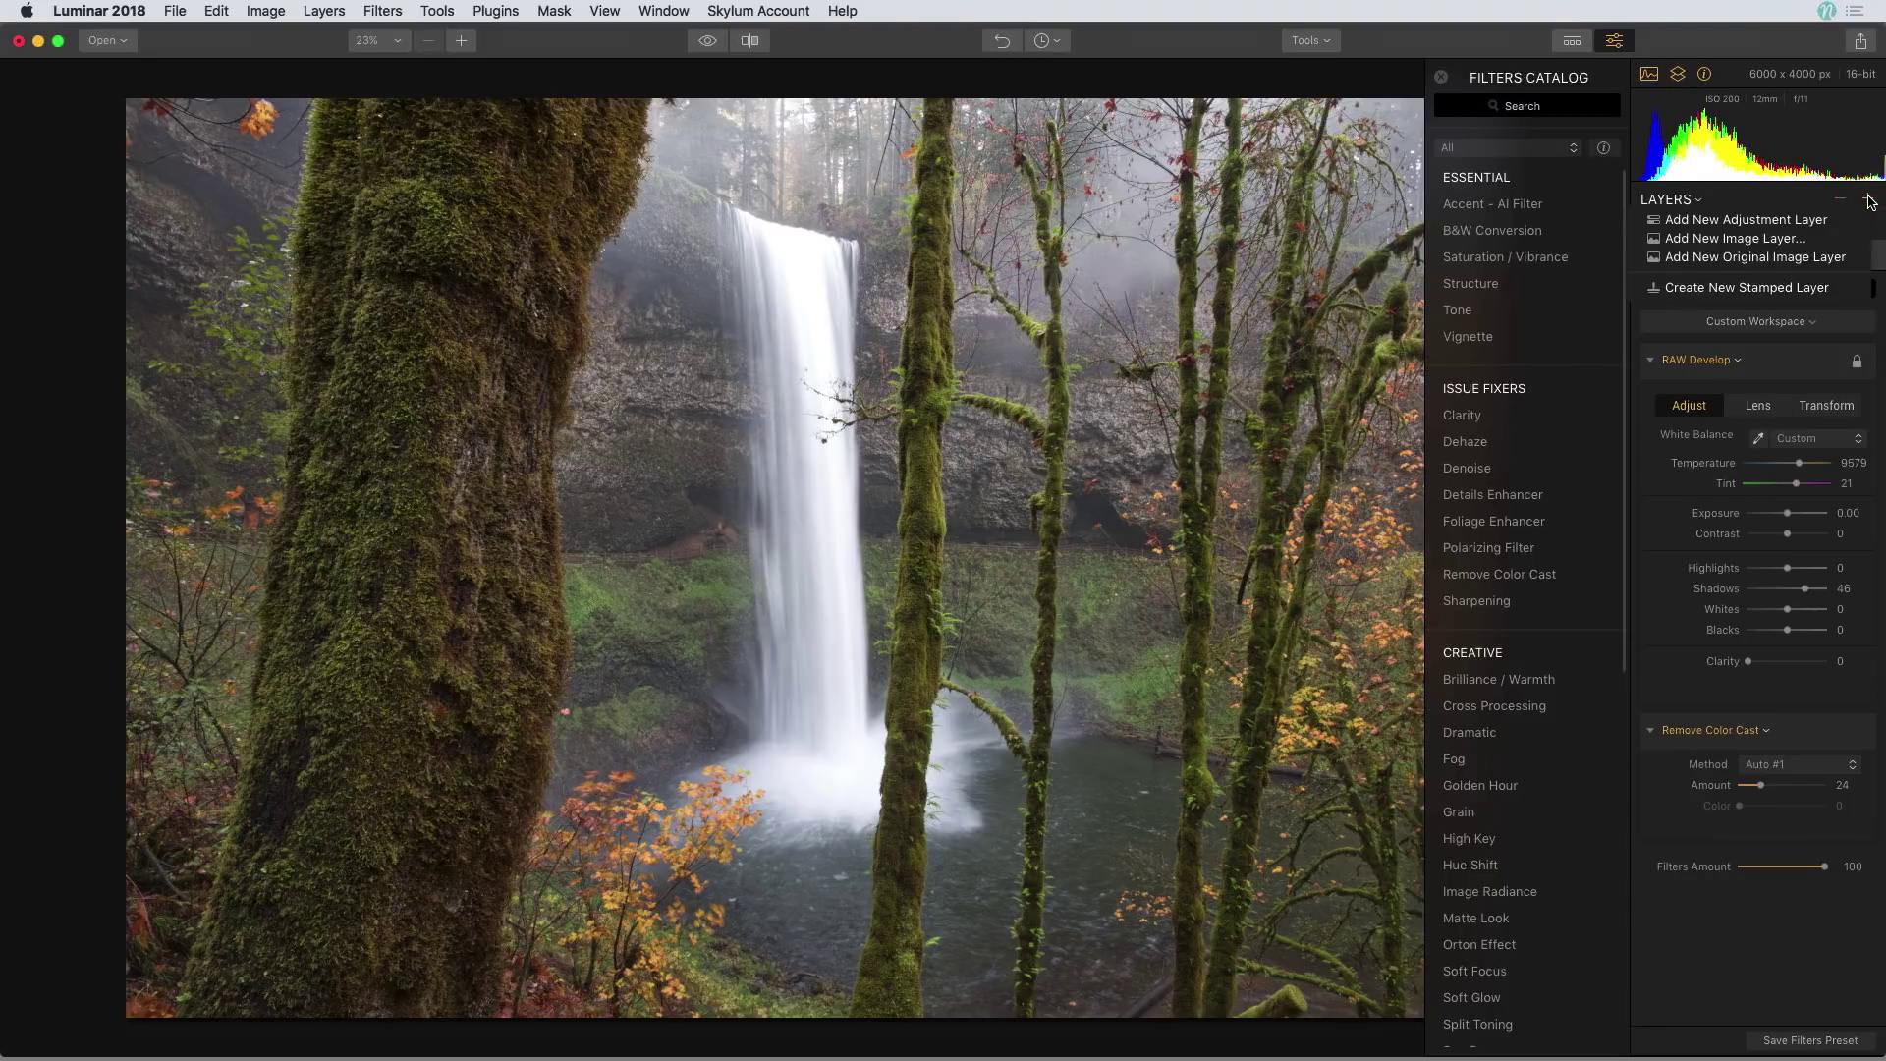
left_click(1821, 221)
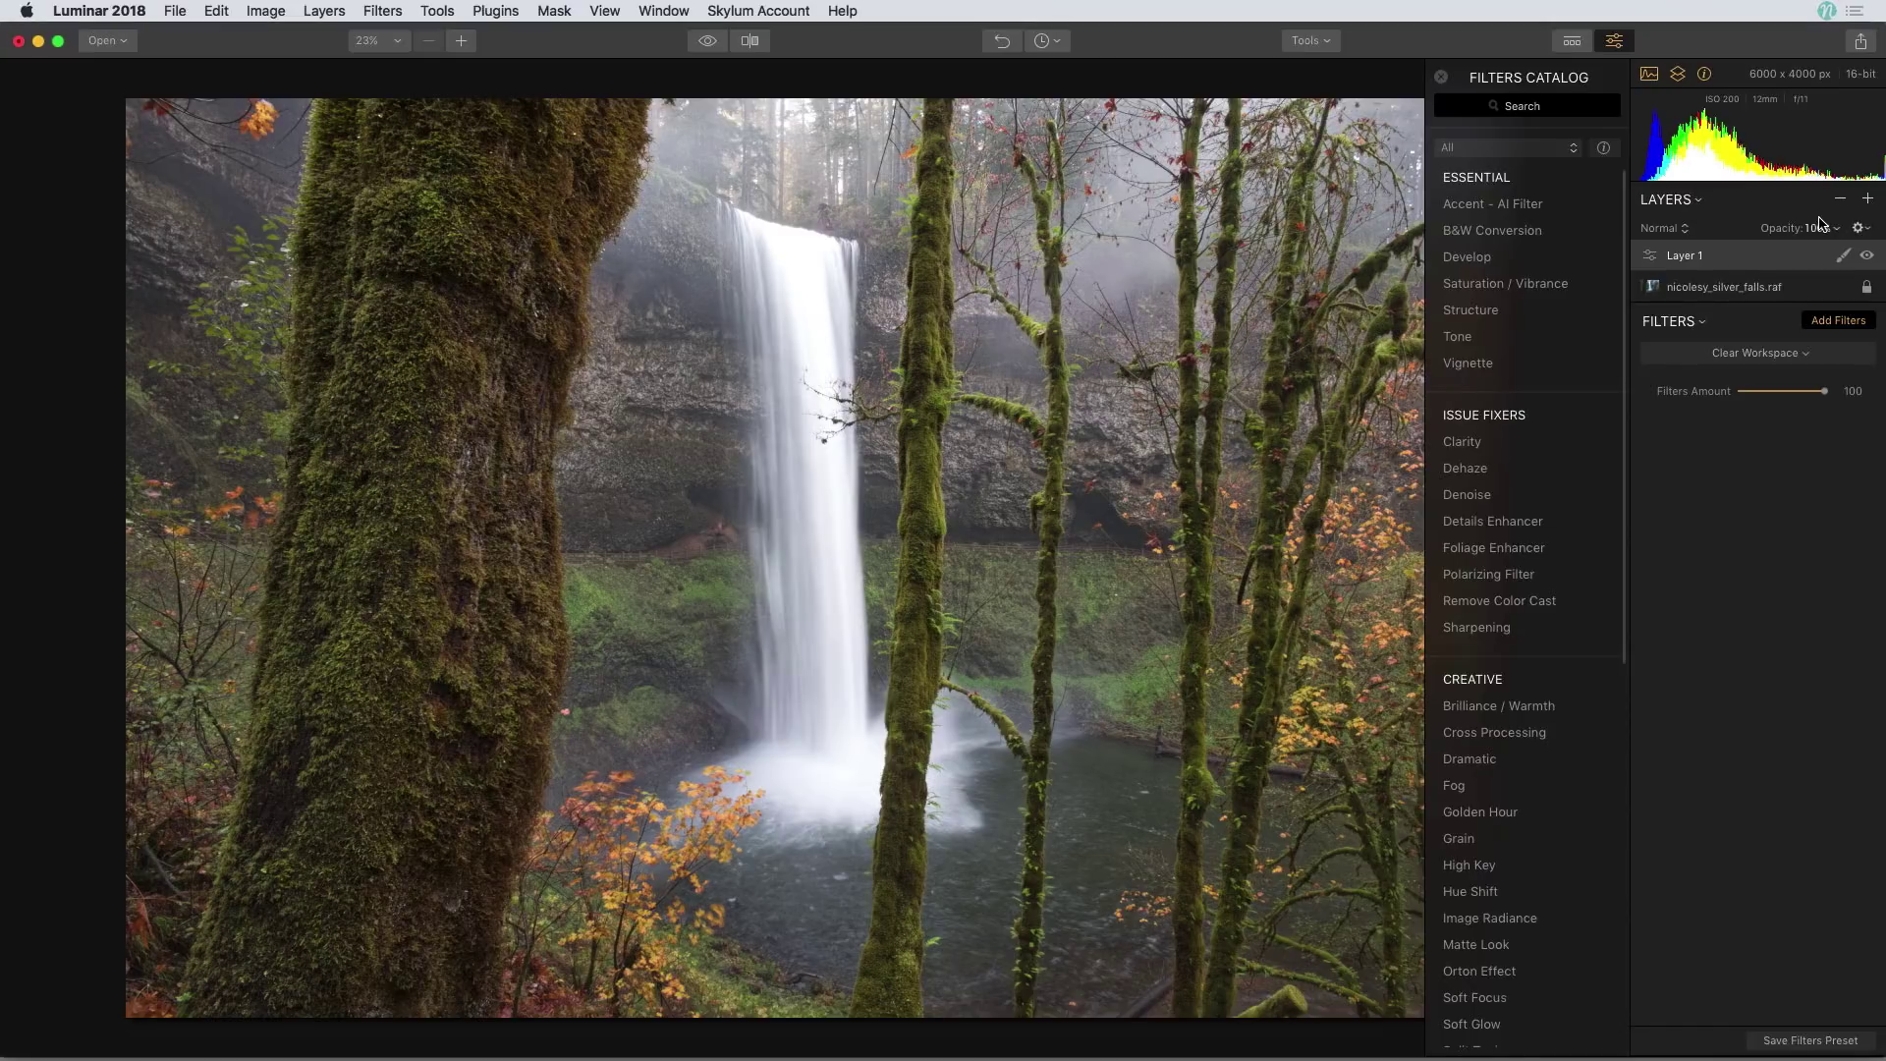
left_click(1548, 205)
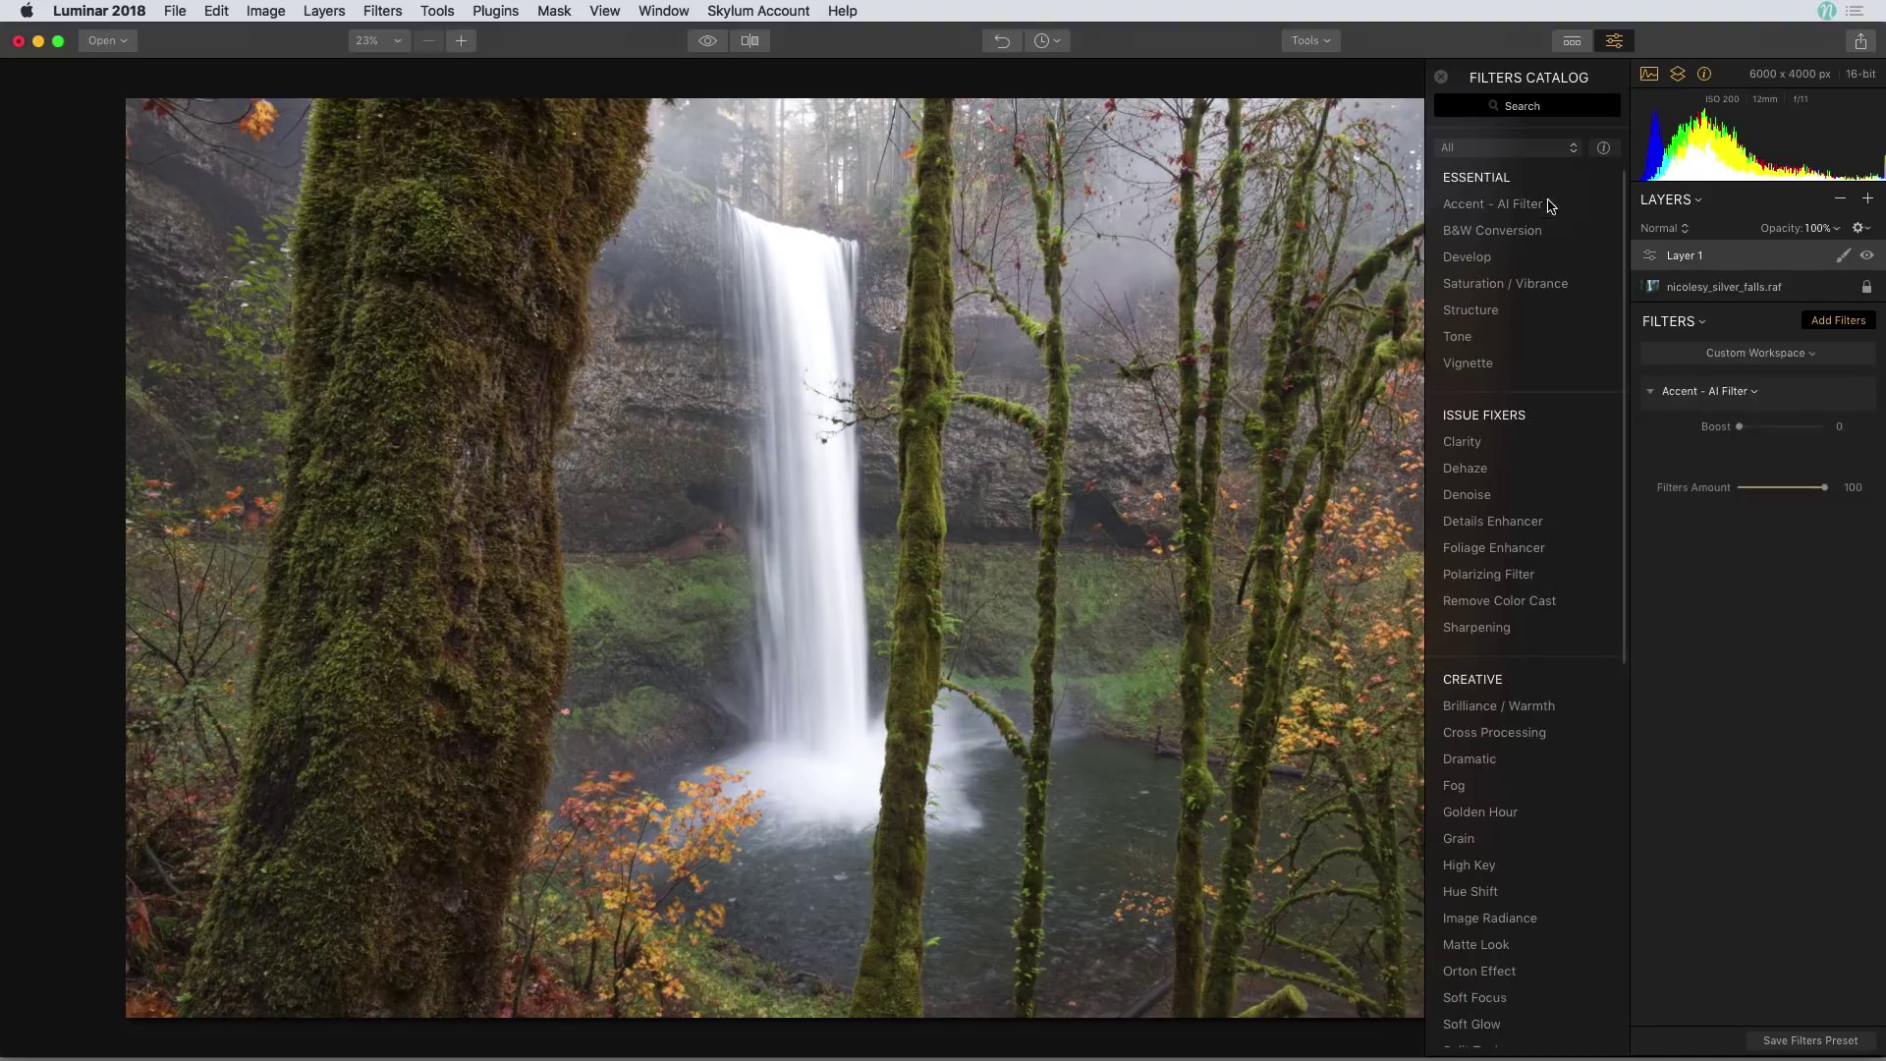
left_click_drag(1741, 430, 1756, 431)
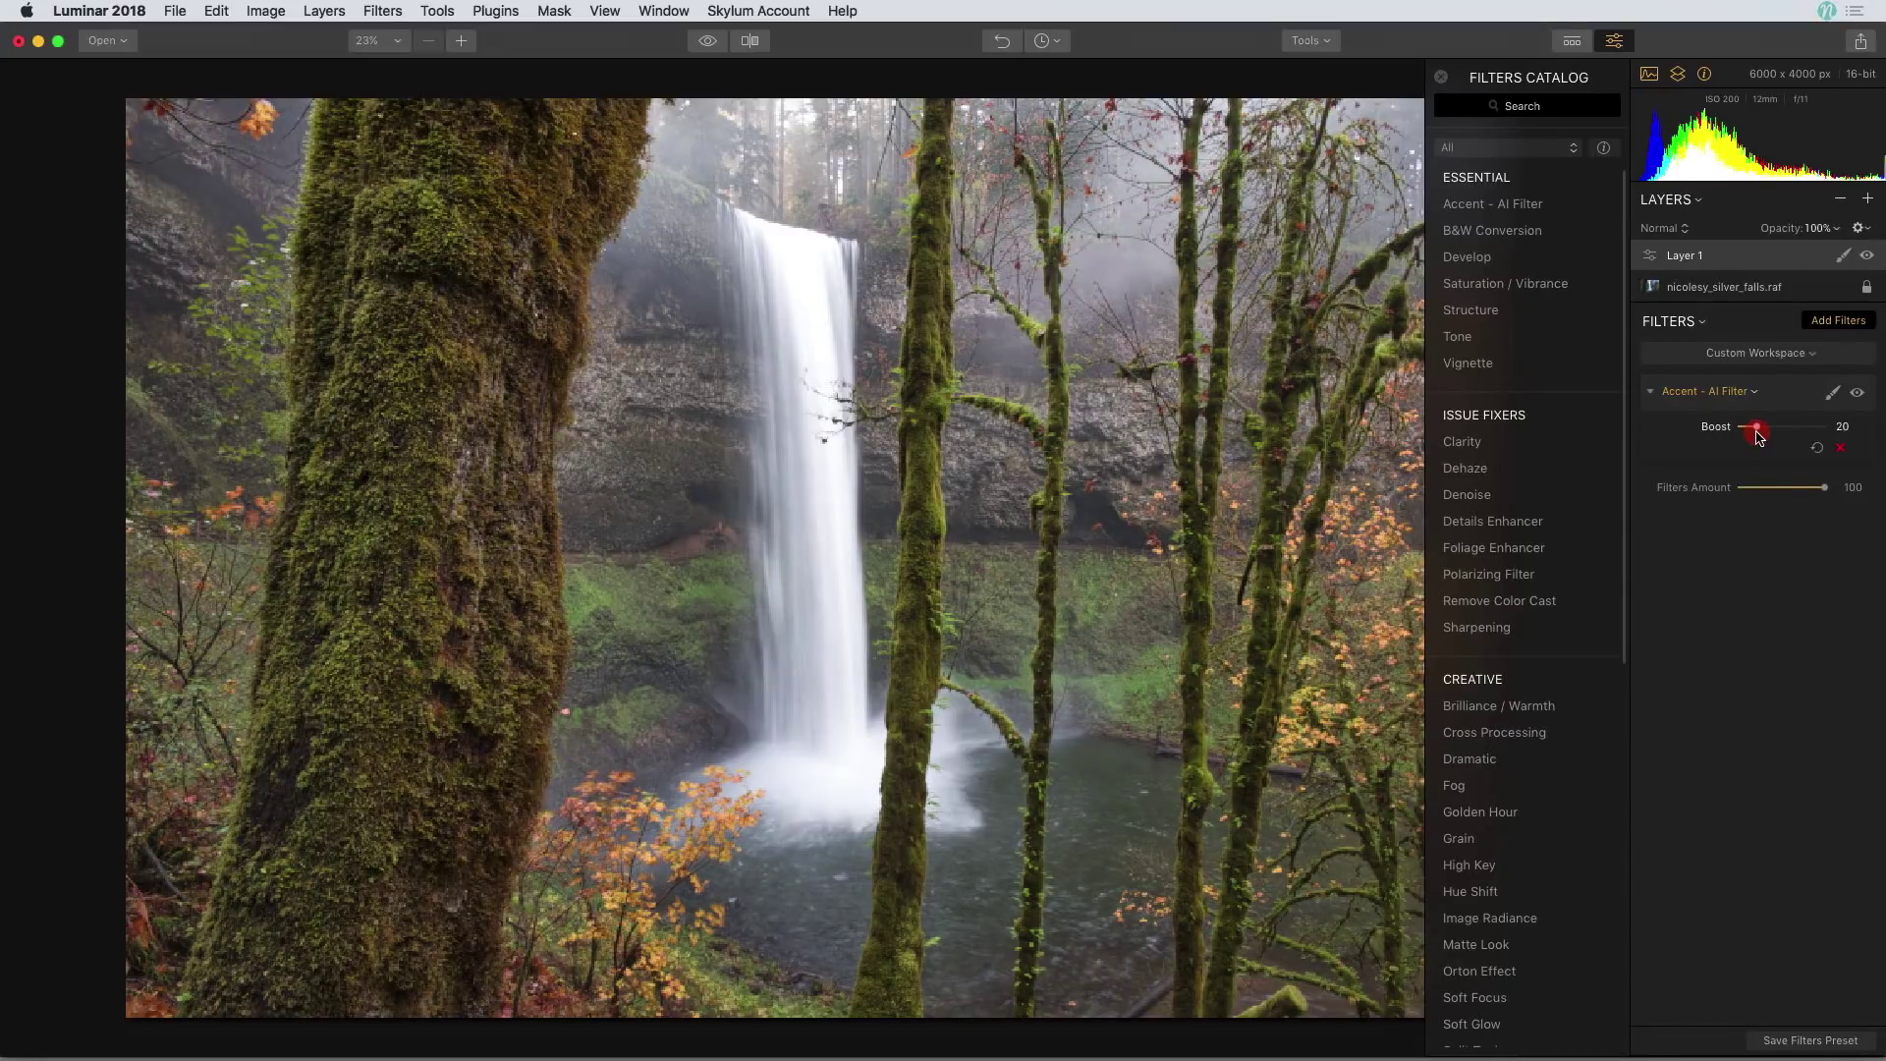
left_click(1856, 393)
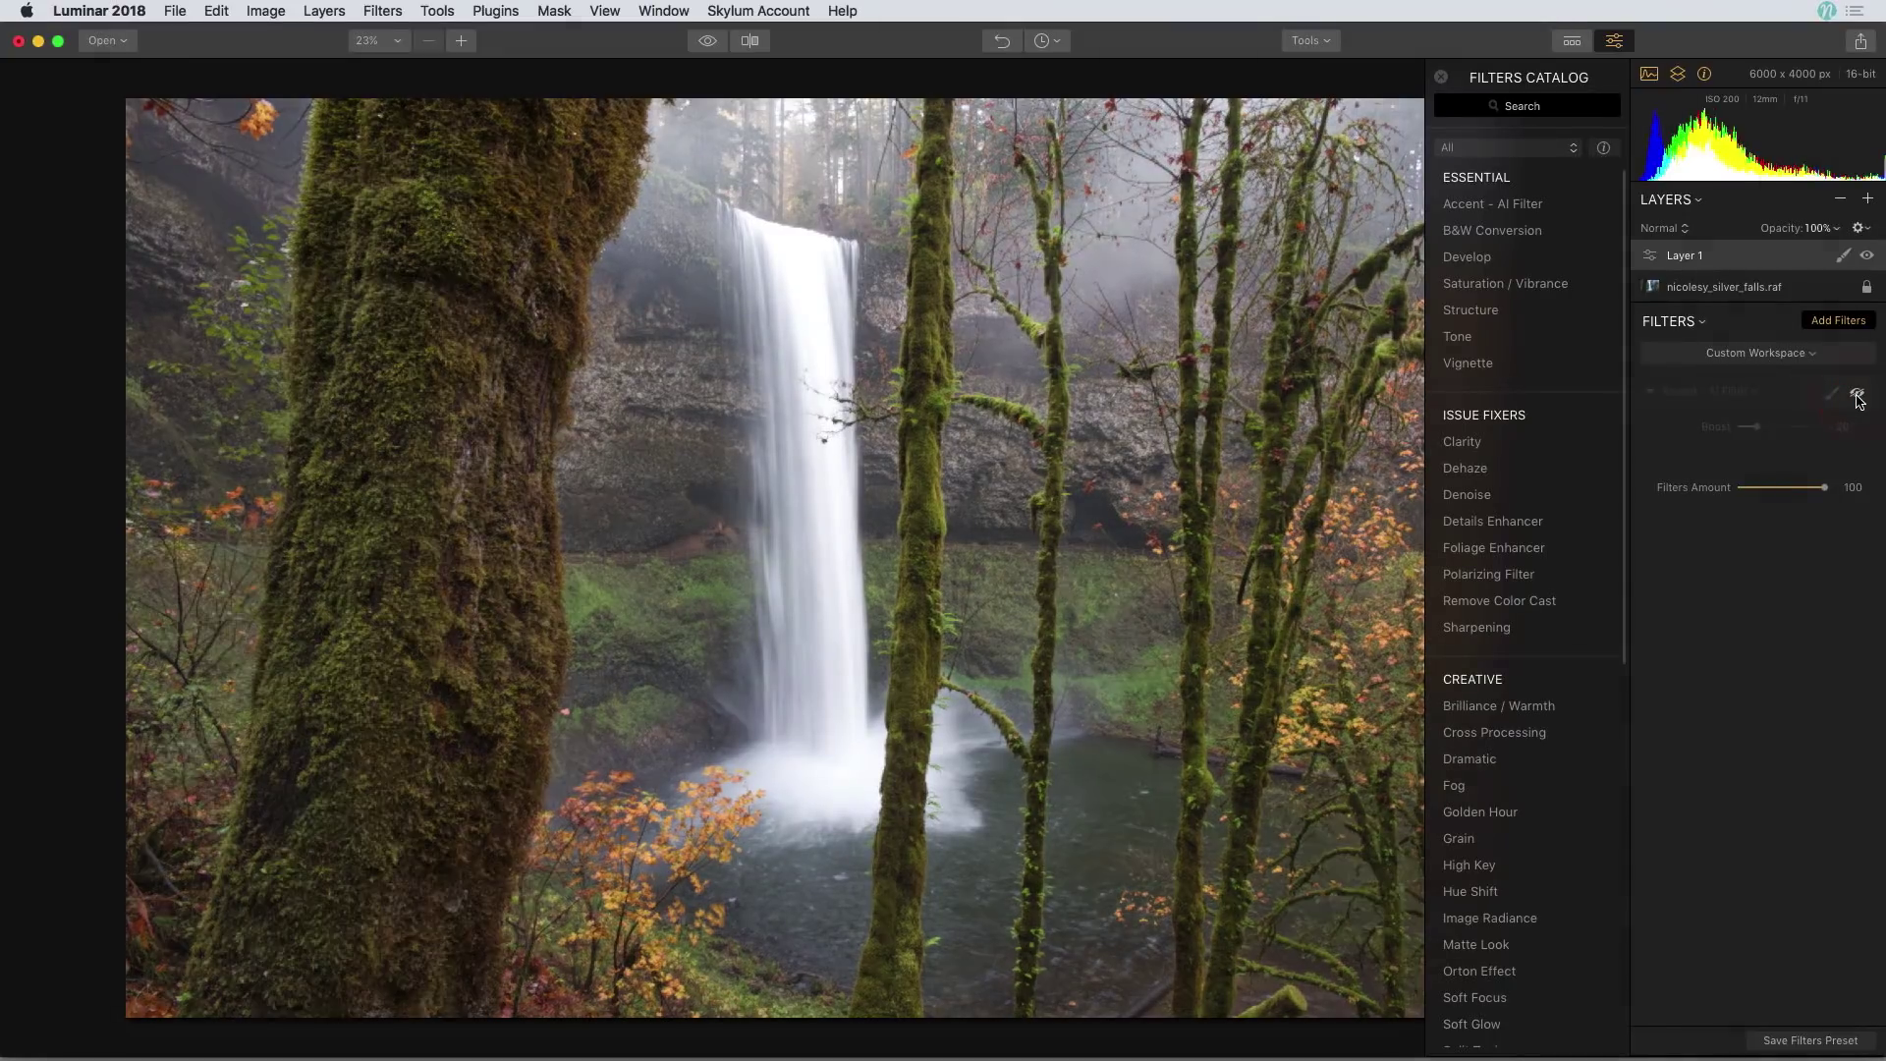
left_click(1856, 394)
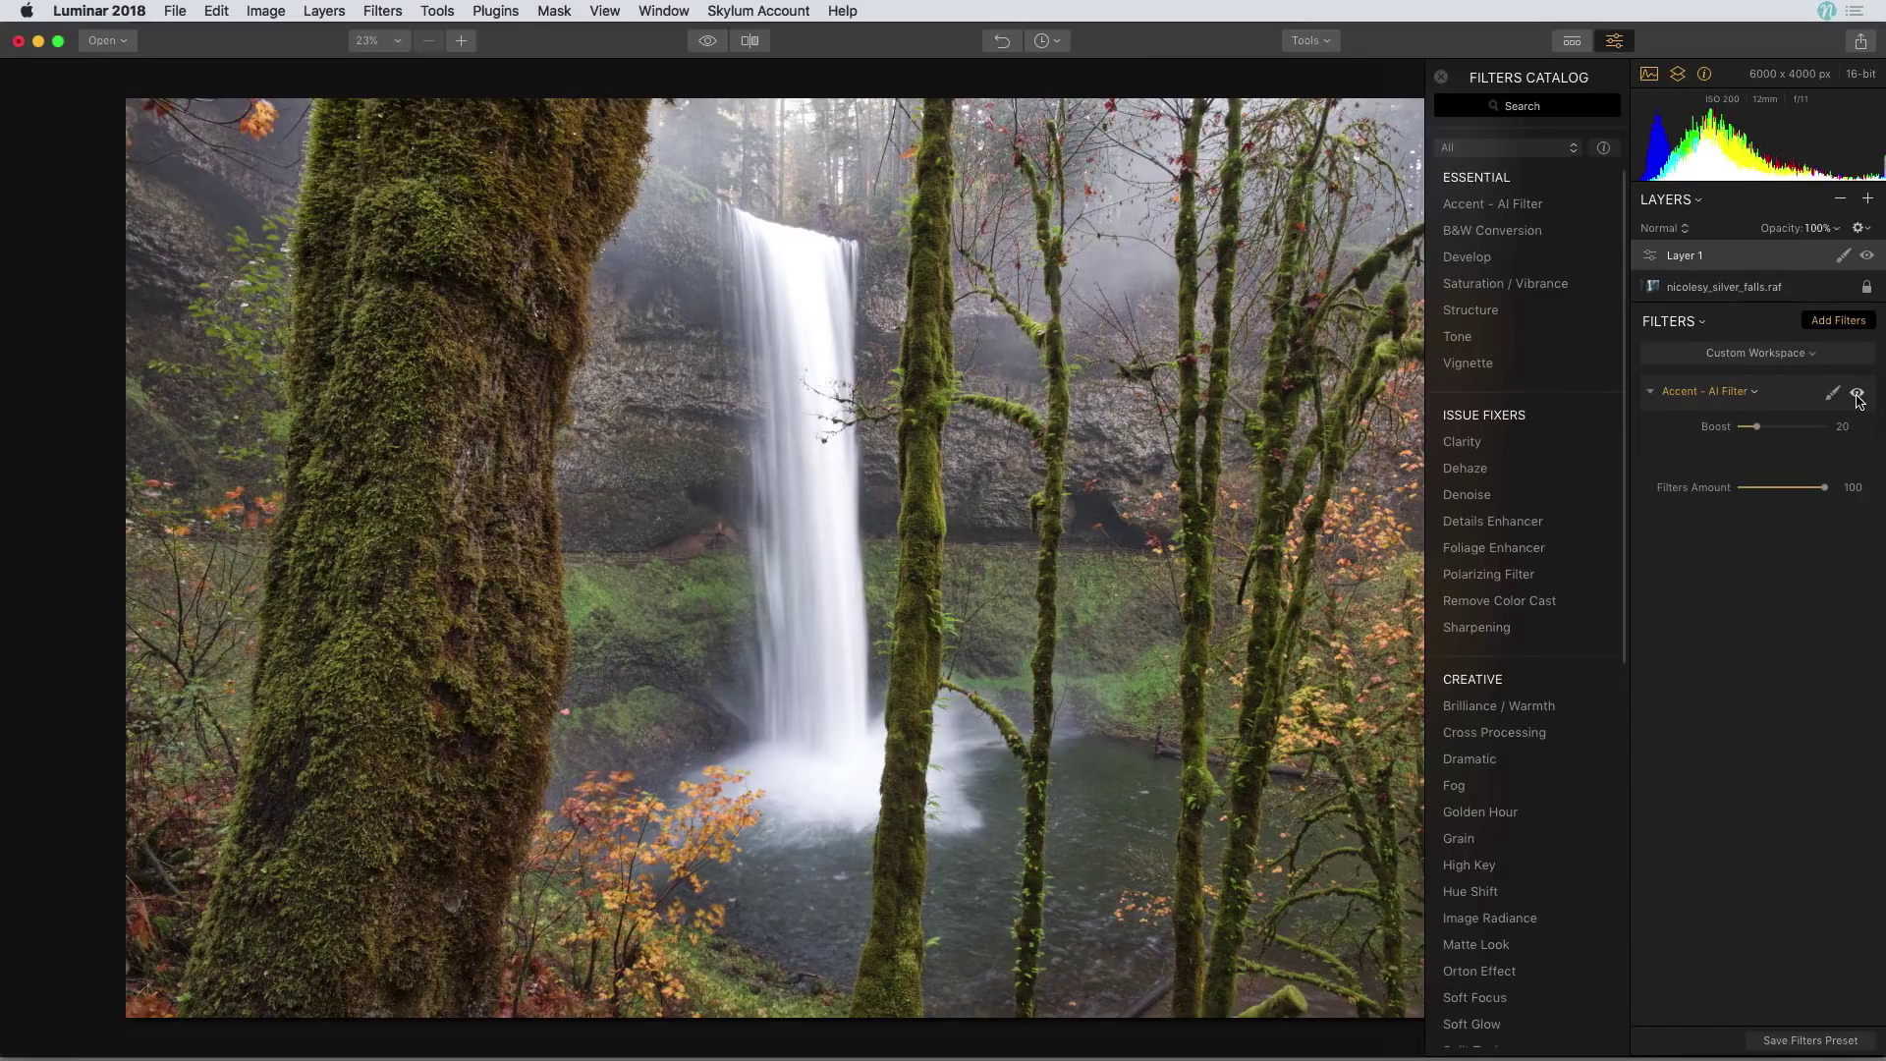
- Add Image Radiance to Layer 1 with Amount 39 and Warmth 14, checking before and after
scroll(1582, 491, "down", 5)
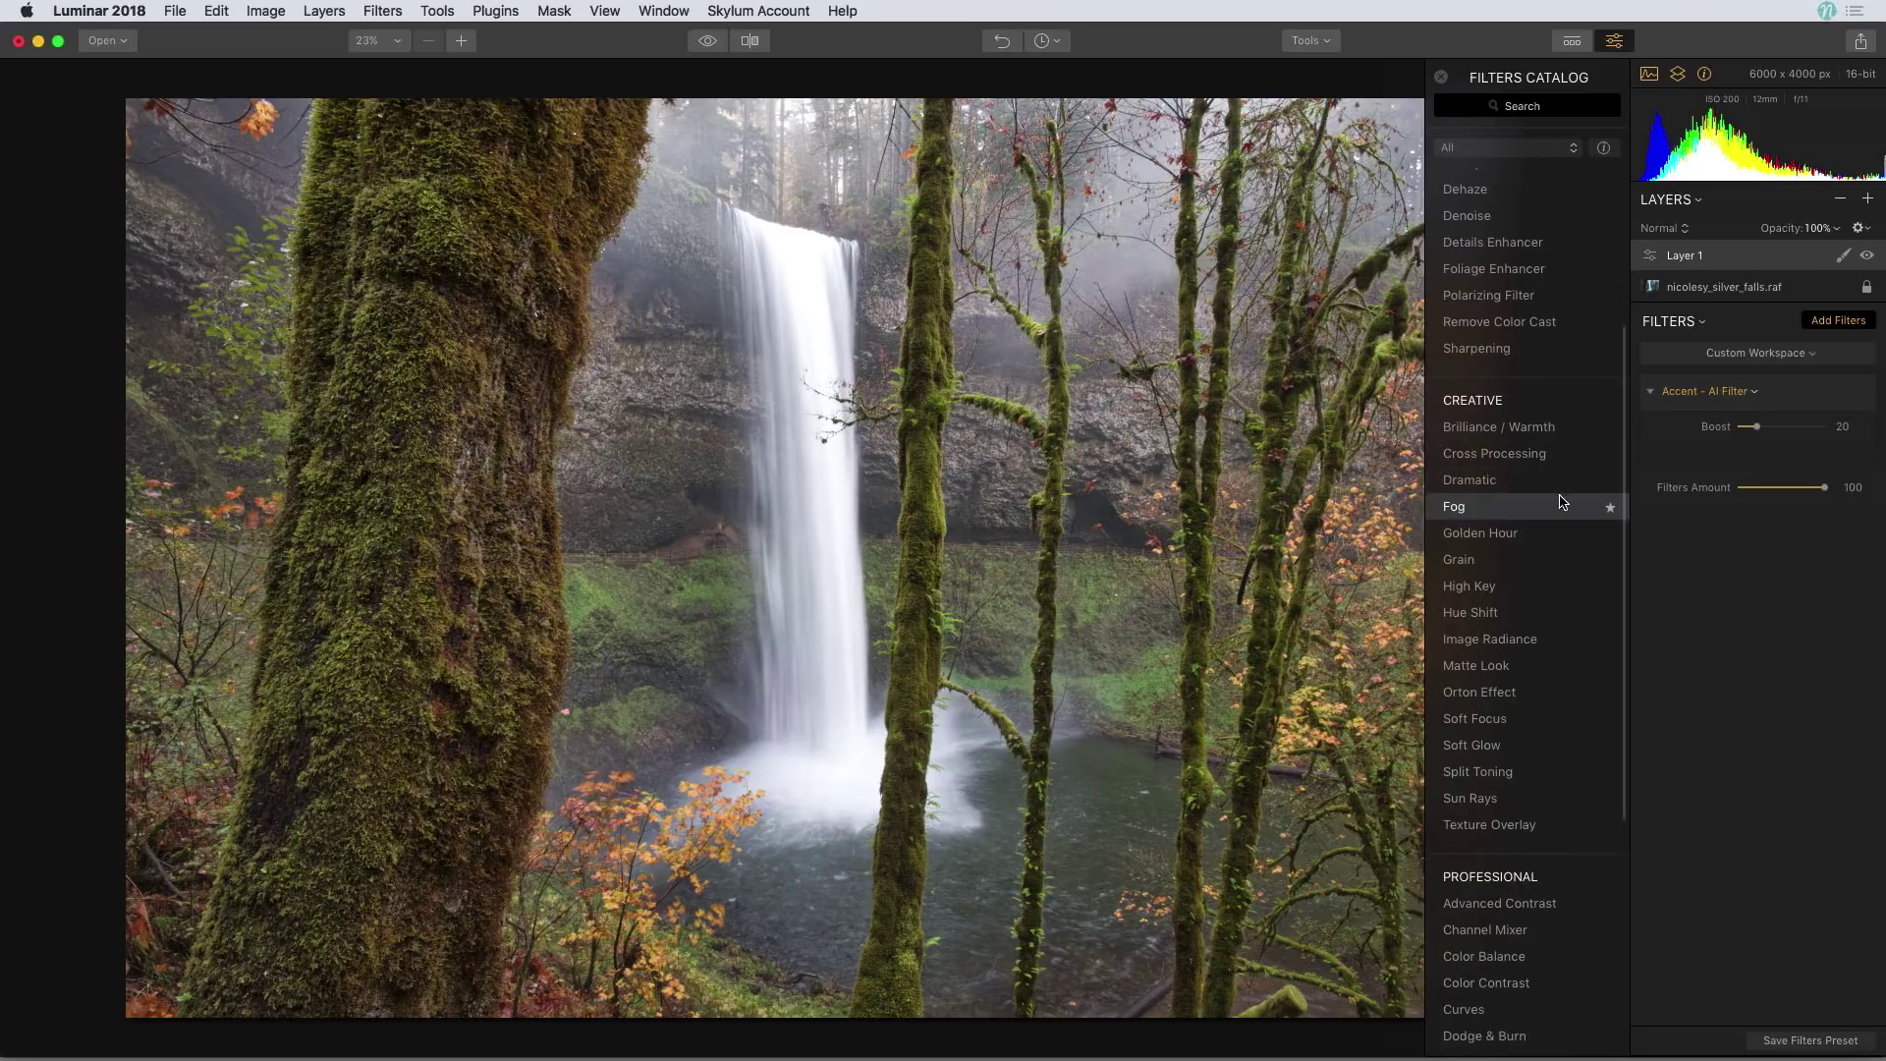
left_click(1526, 643)
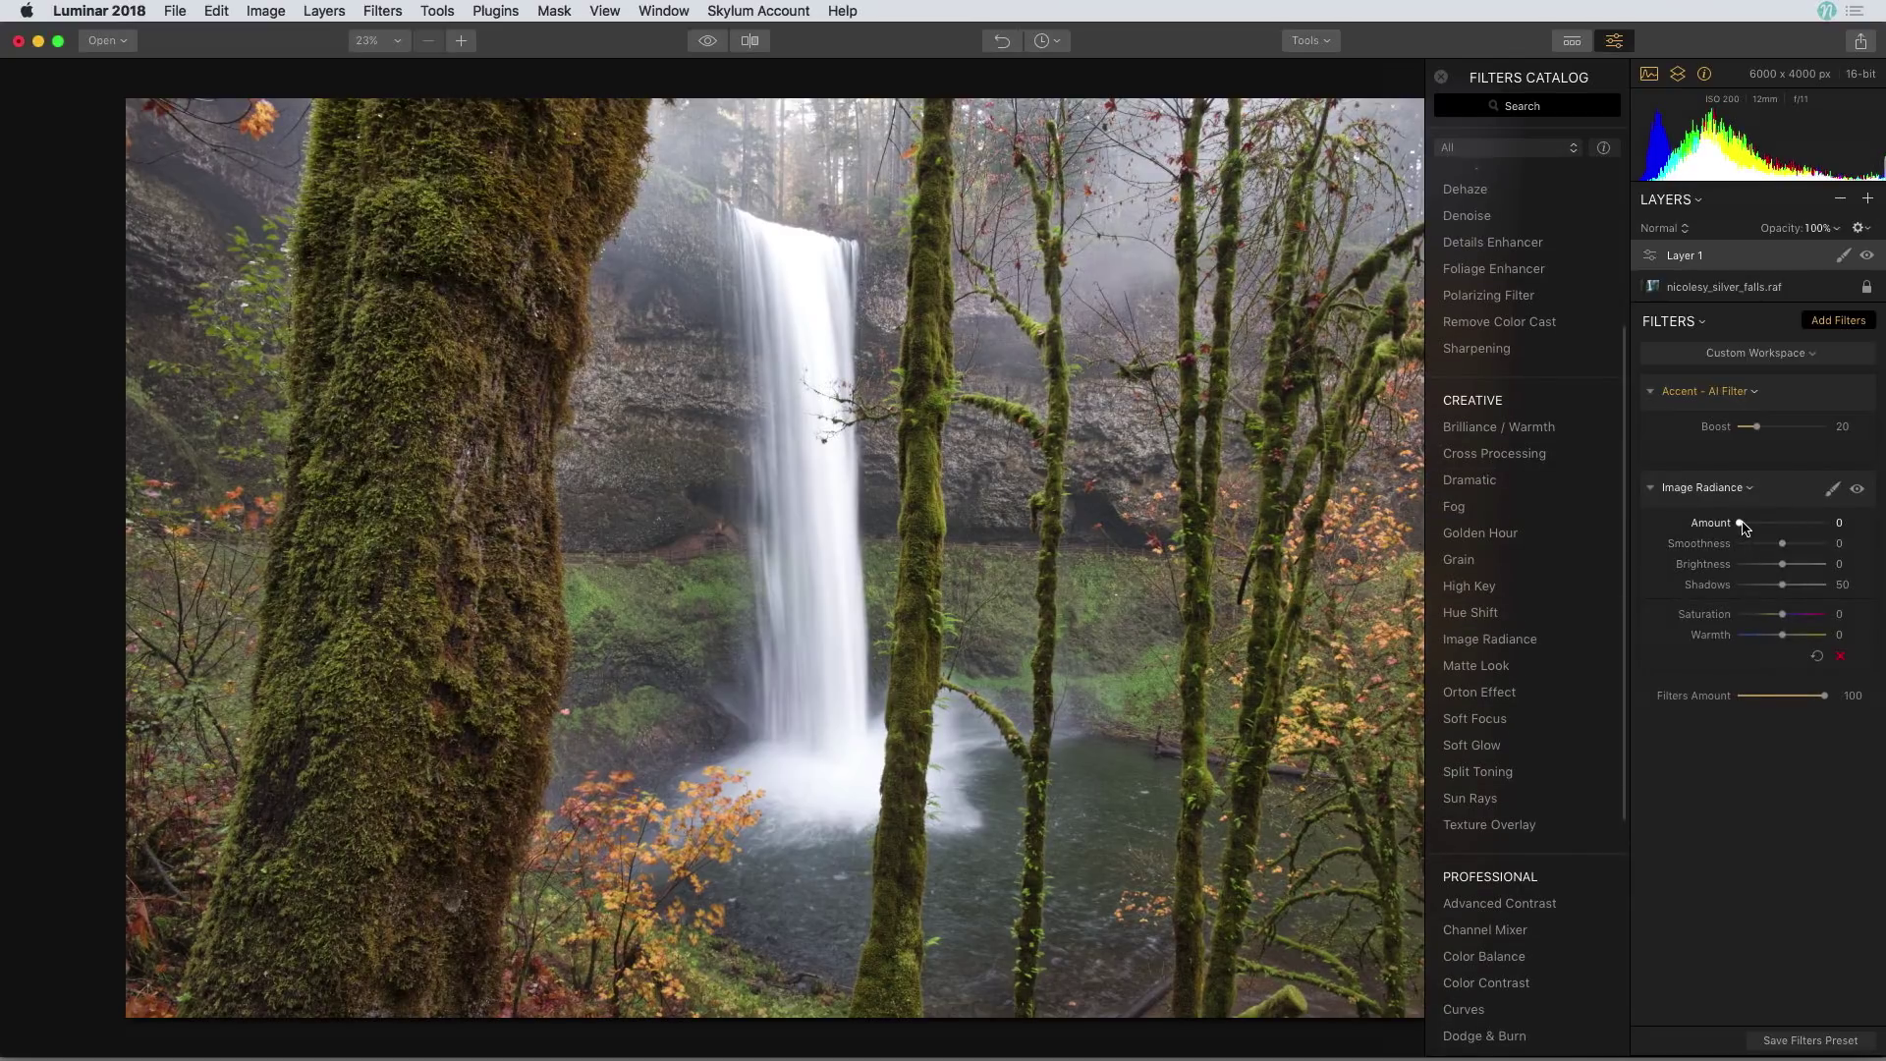
left_click_drag(1741, 524, 1779, 528)
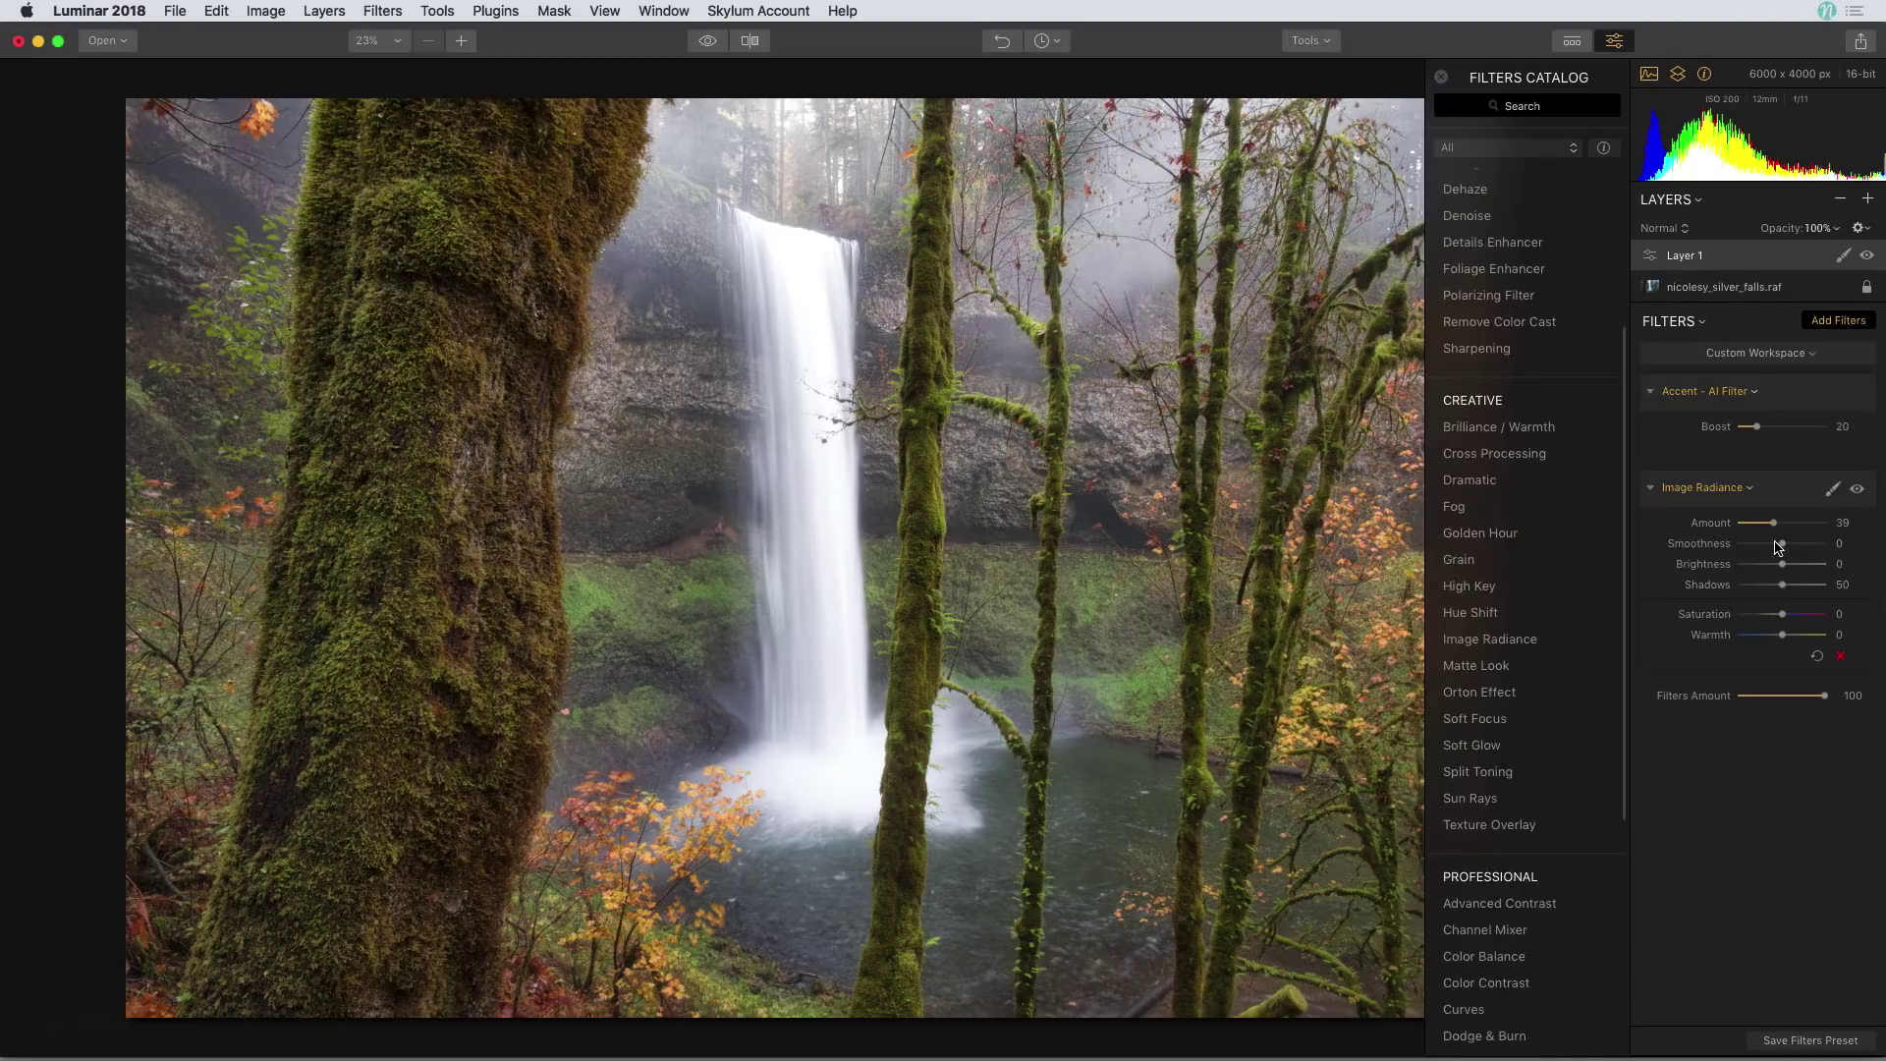
left_click_drag(1783, 636, 1793, 641)
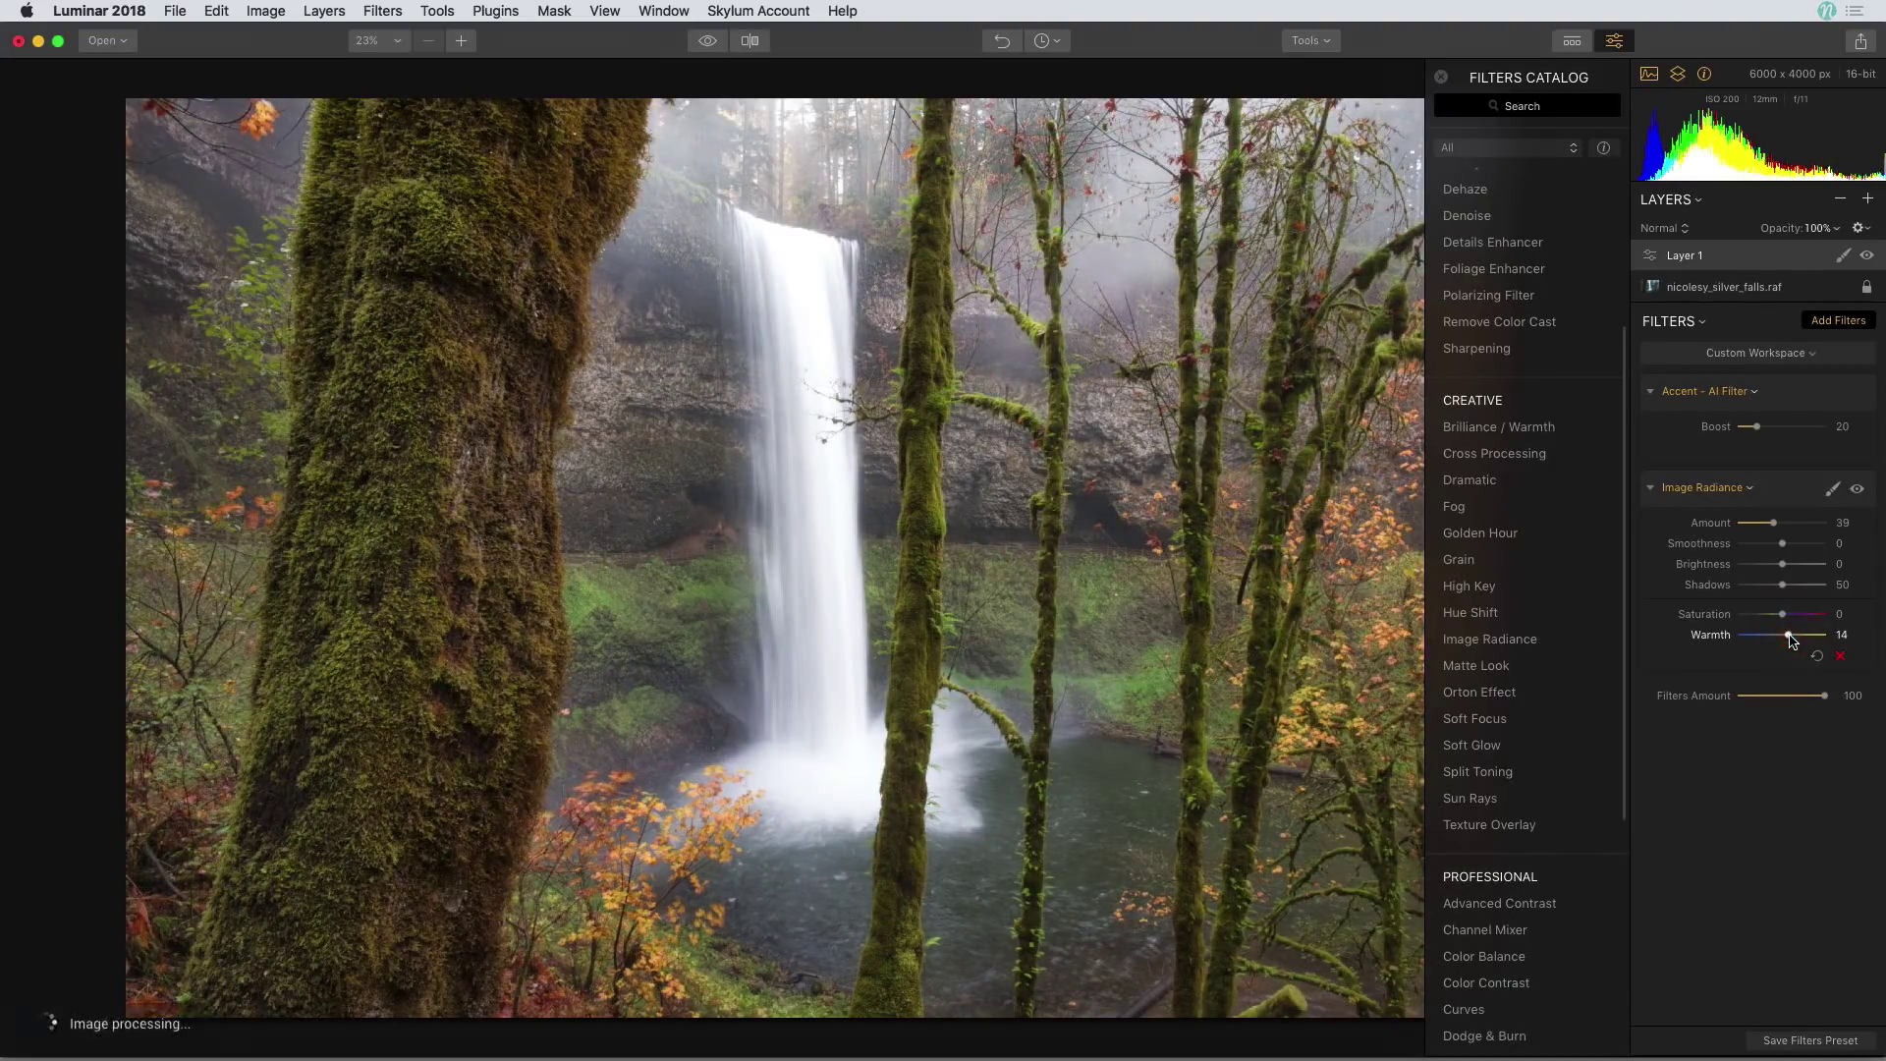
left_click(1857, 489)
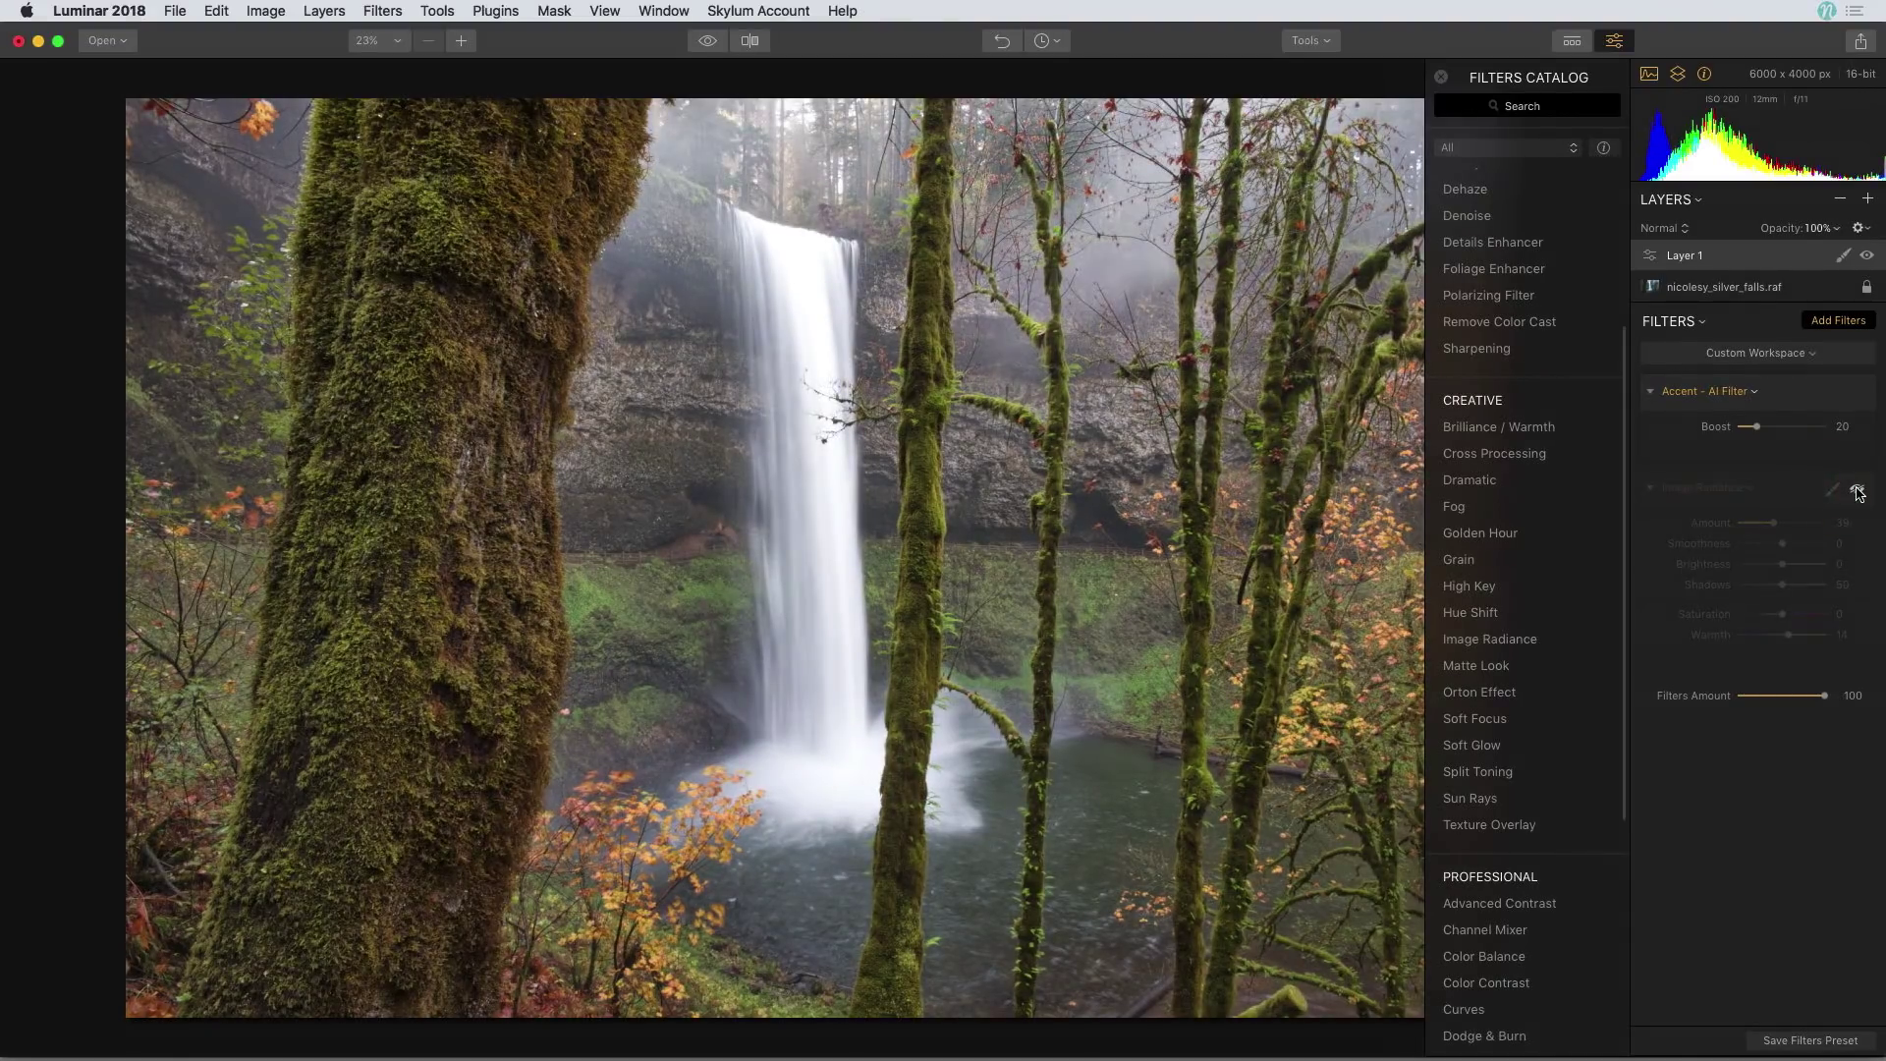
left_click(1856, 490)
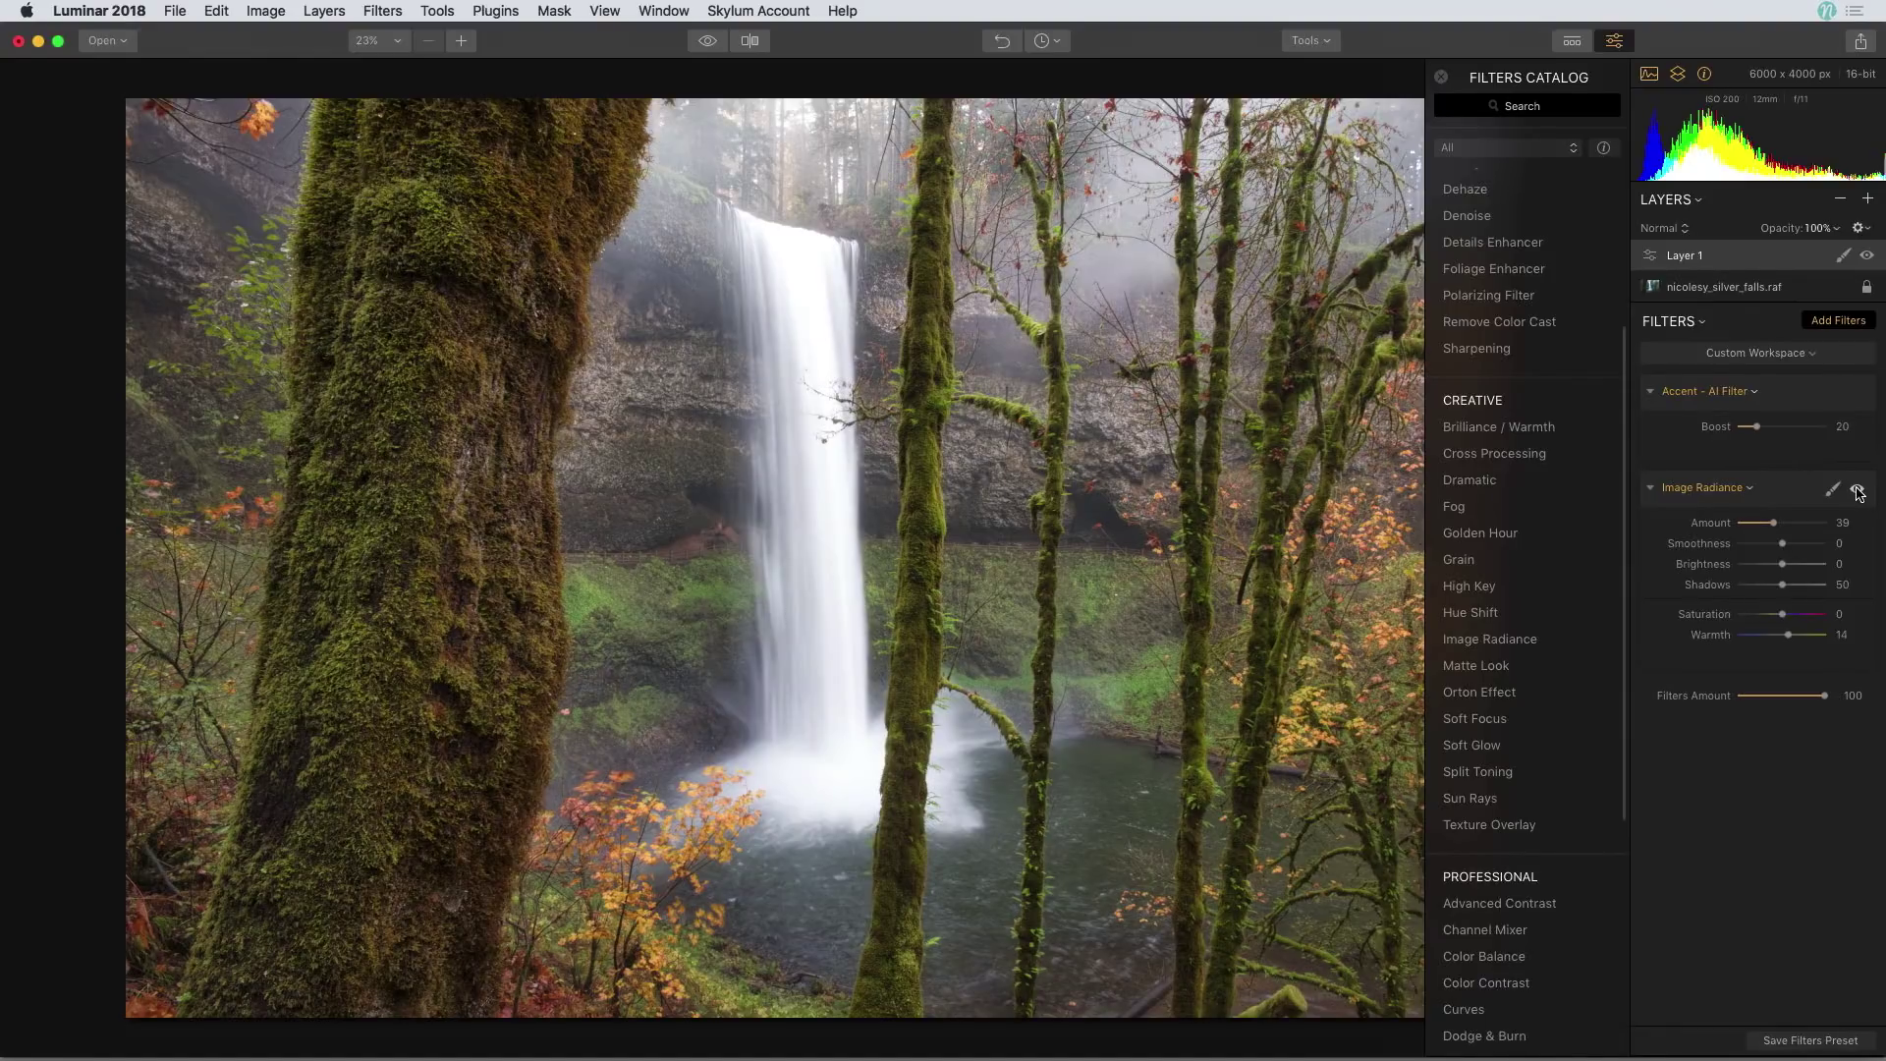
left_click(1552, 700)
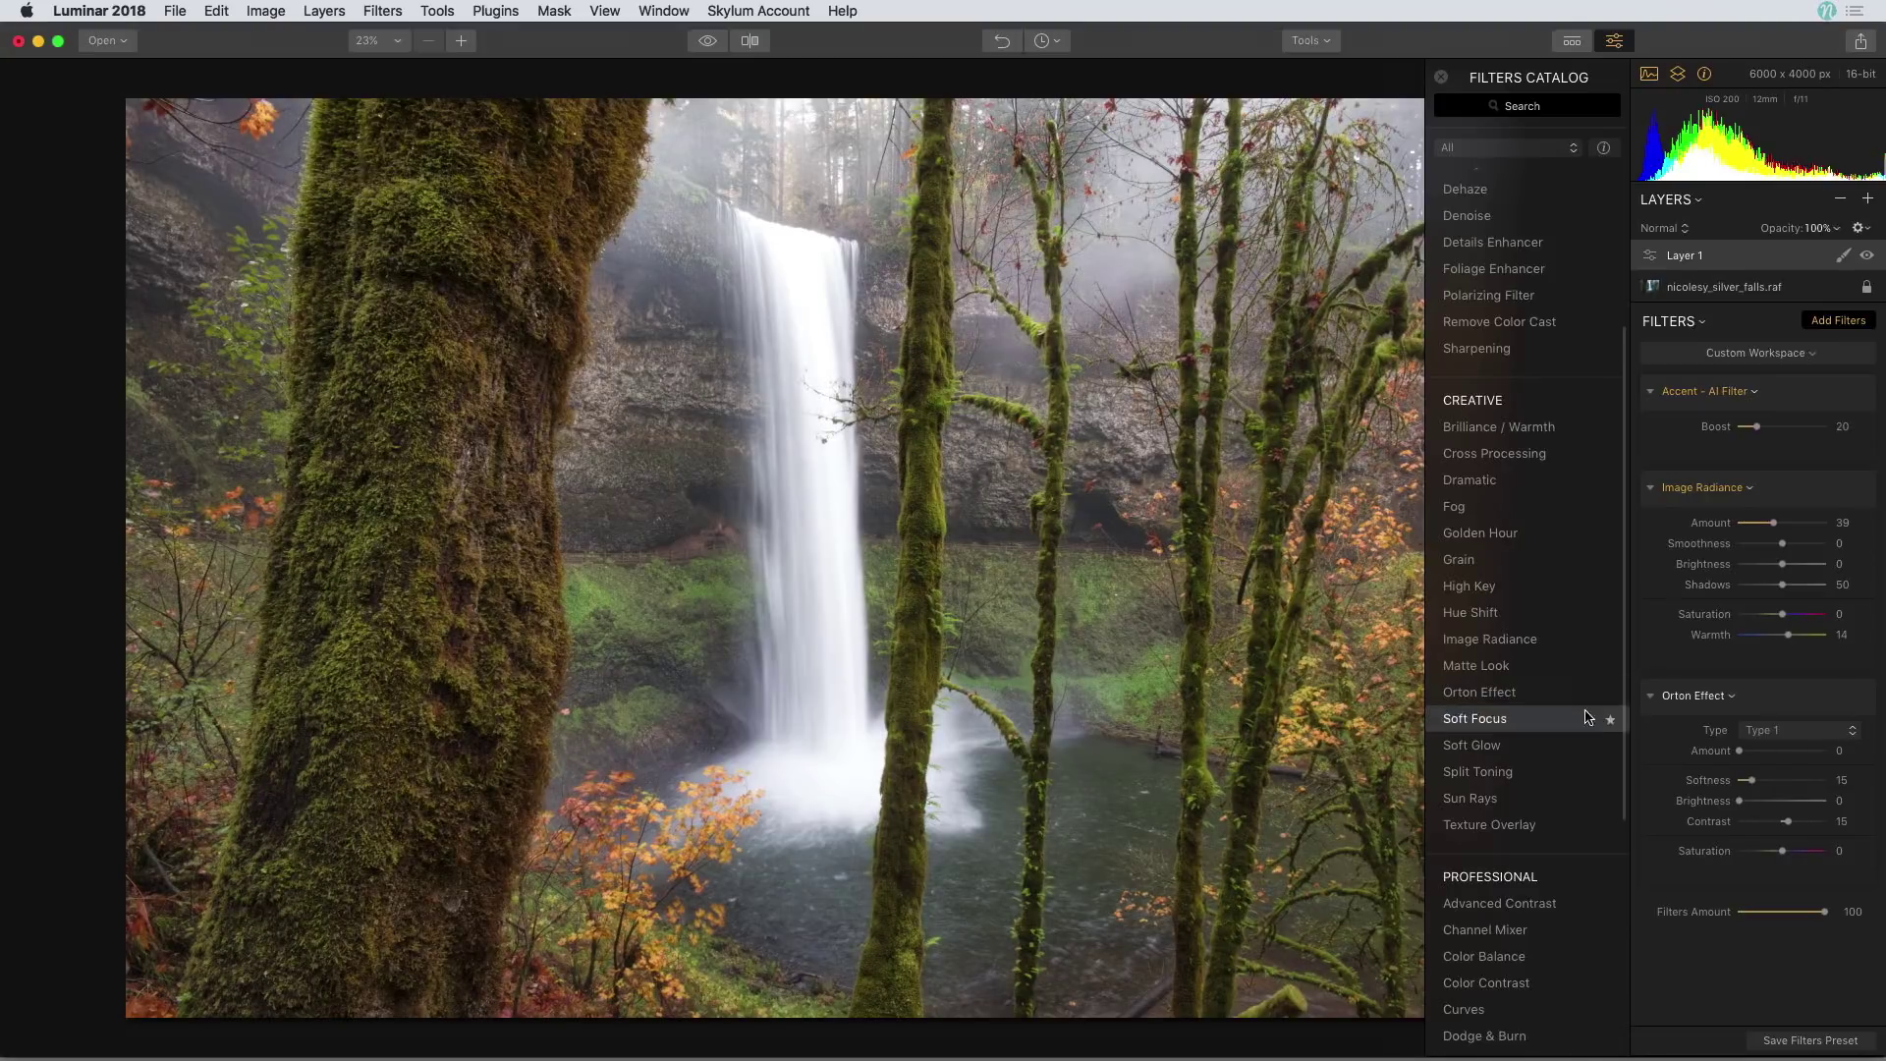
- Set the Orton Effect Amount to 21 and add the Sun Rays filter
left_click_drag(1741, 751, 1757, 751)
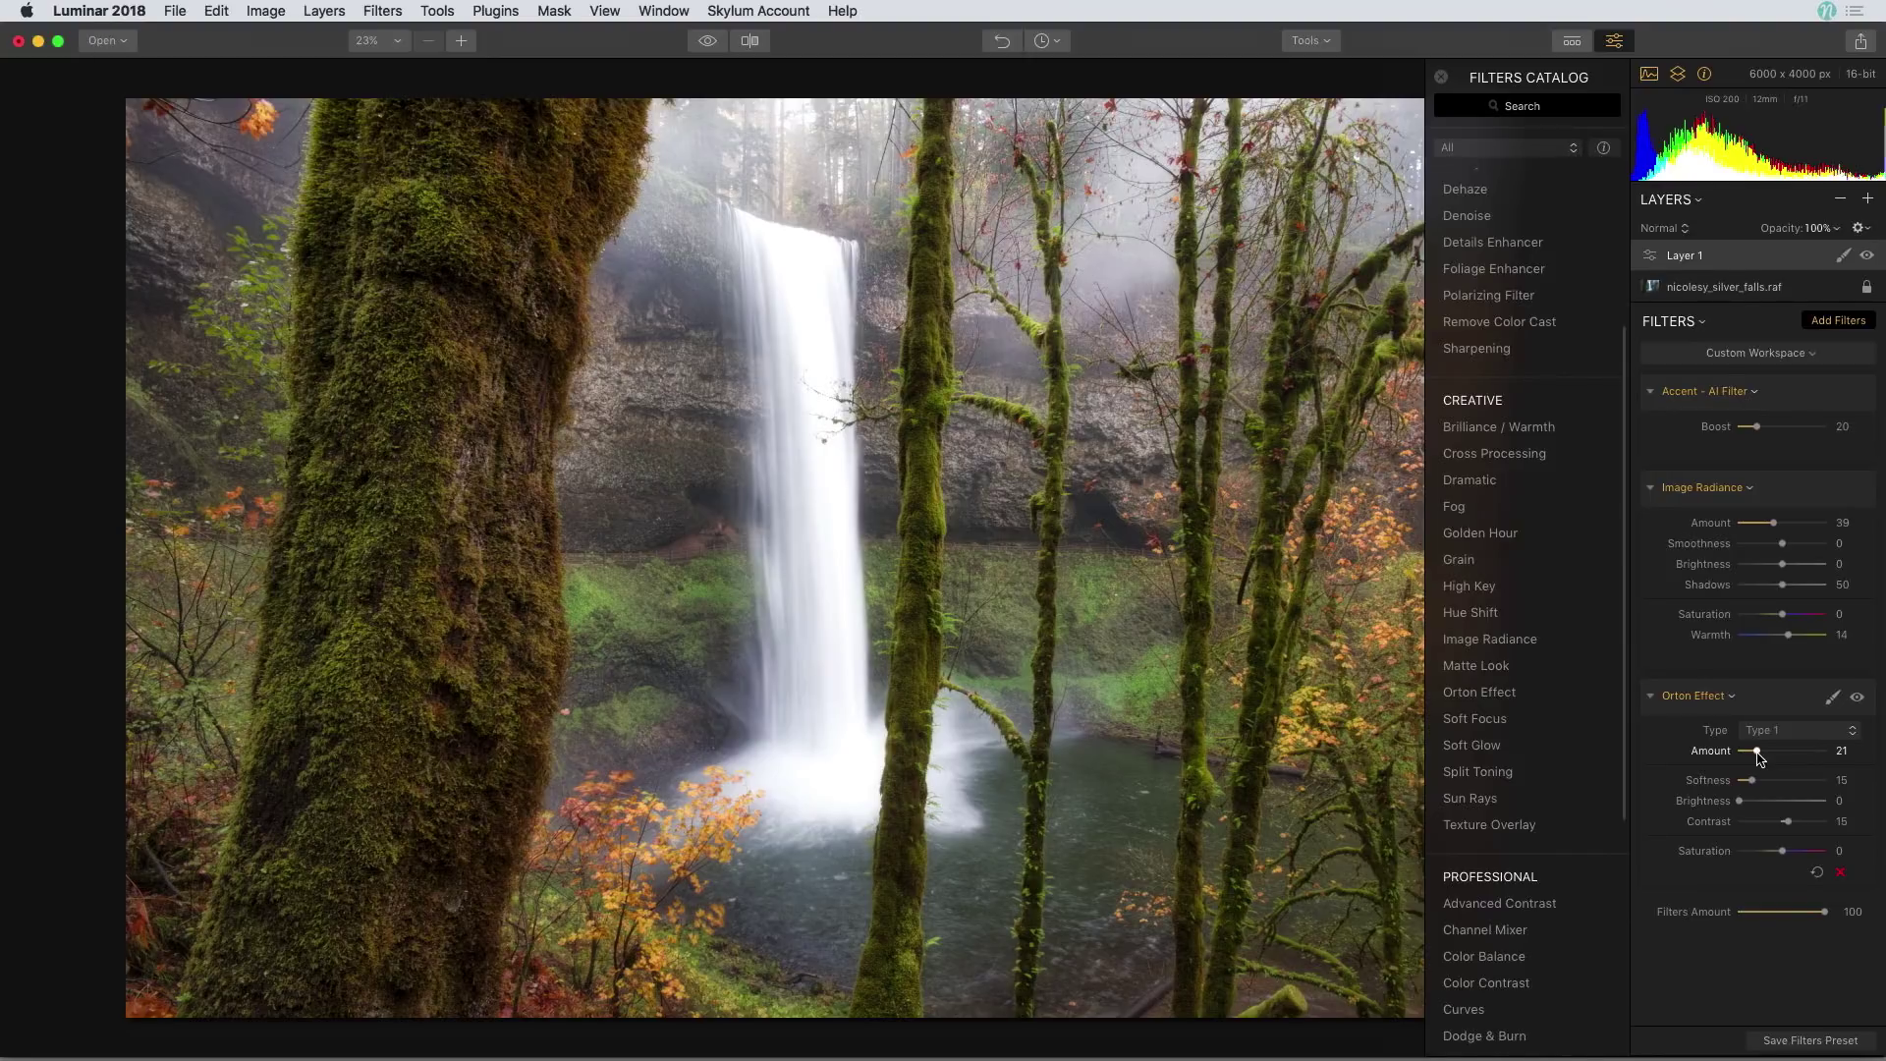
left_click(1562, 800)
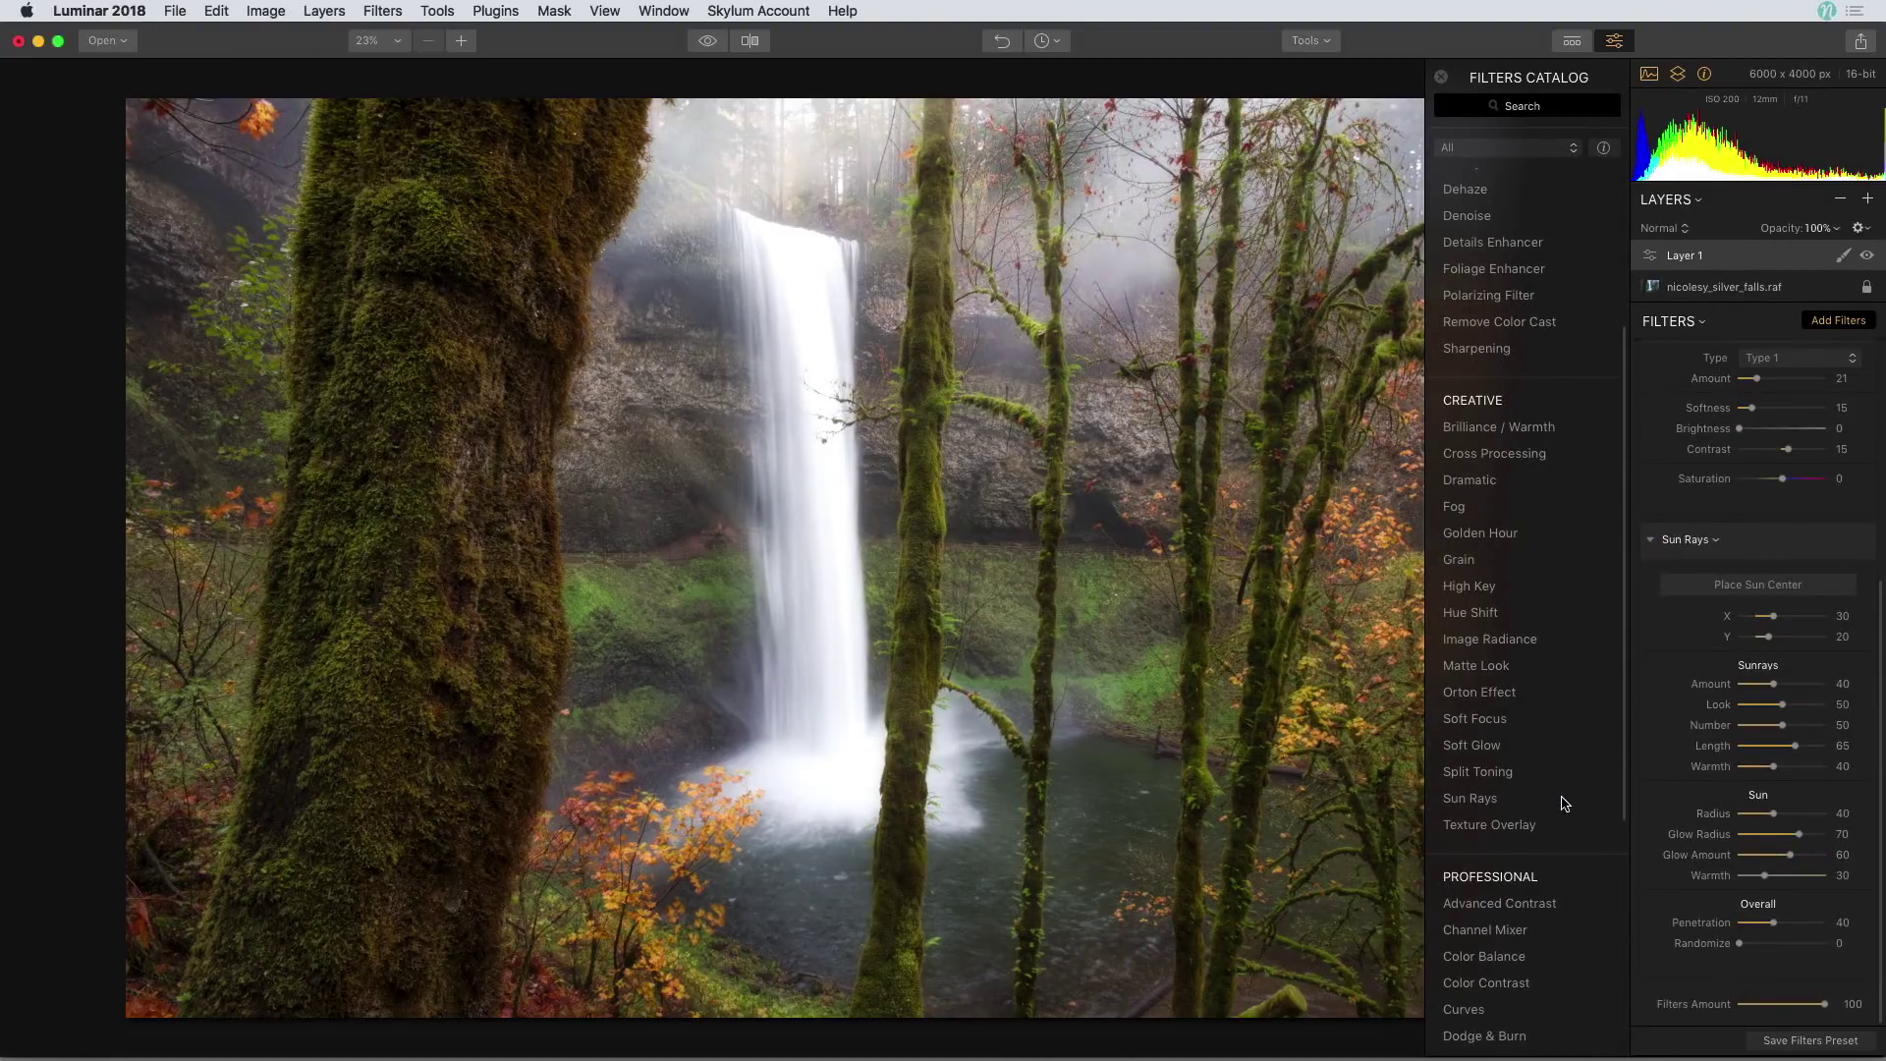
- Place the sun centre near the top of the waterfall at X 47, Y -10
left_click(1752, 587)
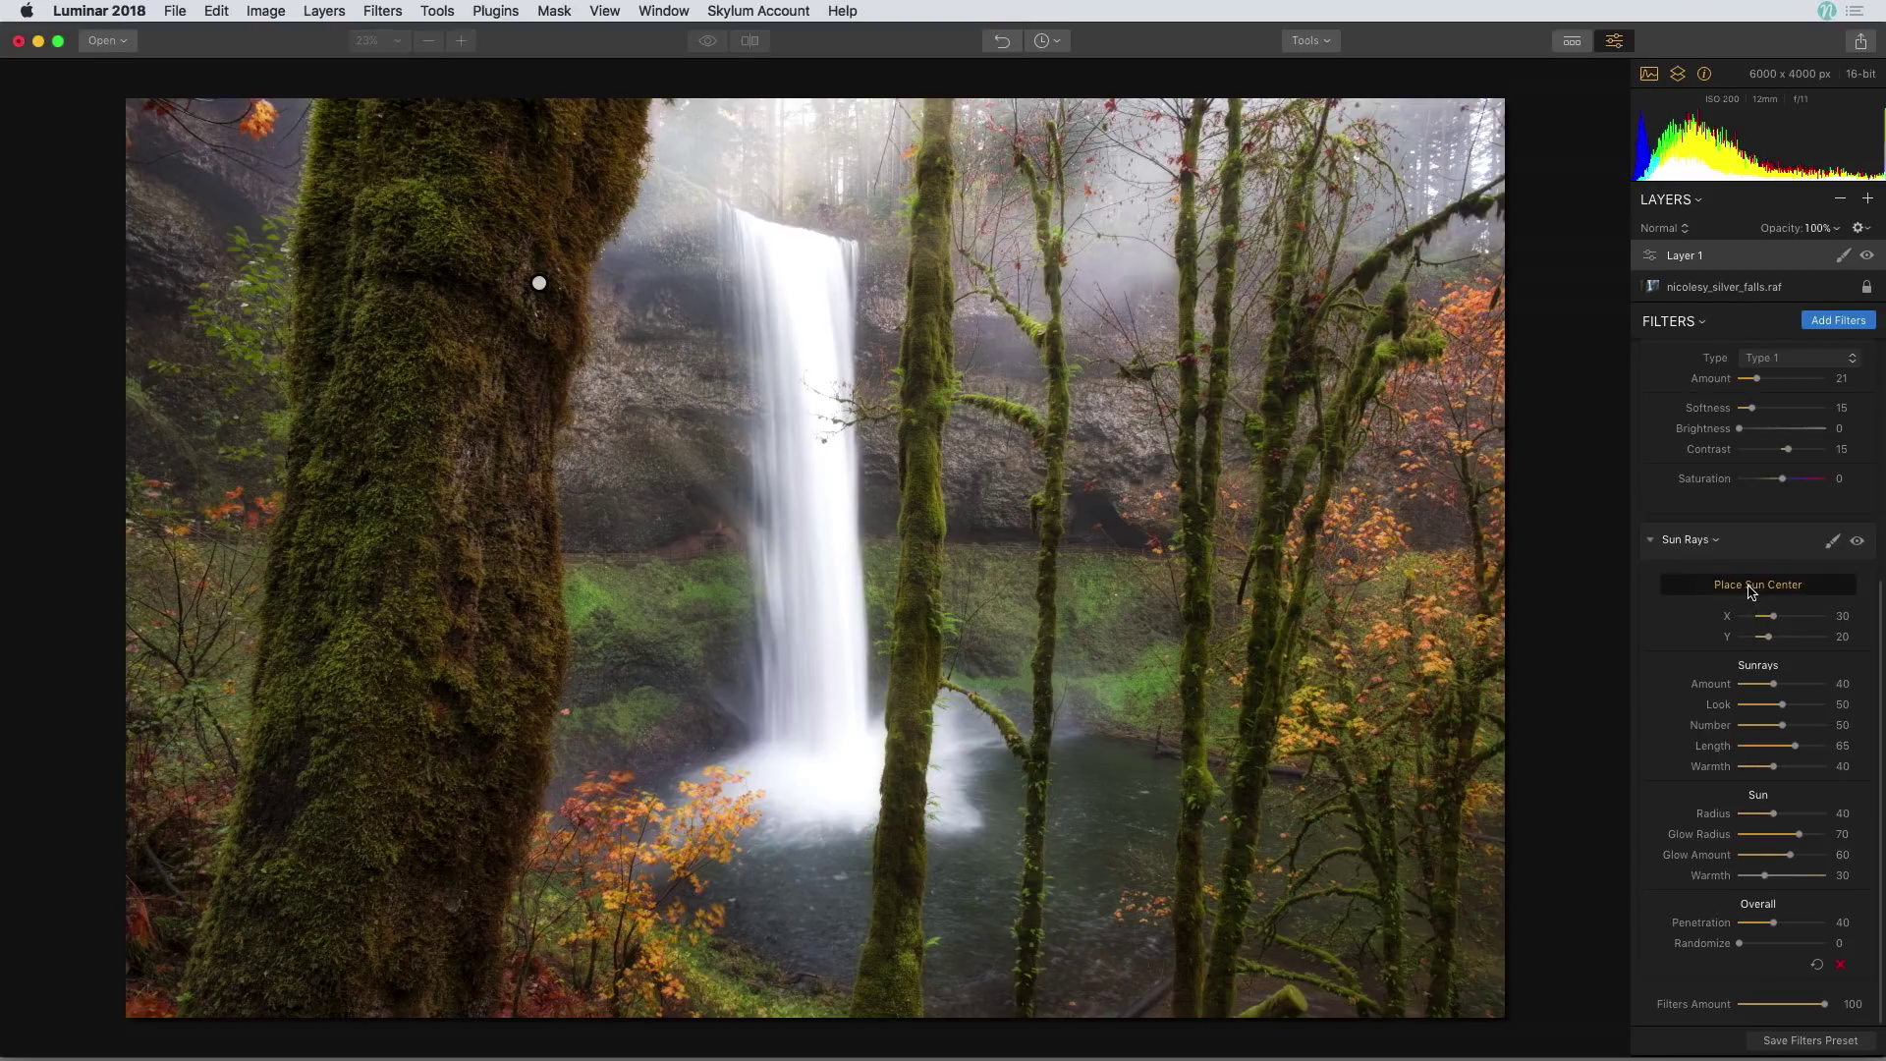
mouse_move(539, 283)
left_mouse_down()
mouse_move(707, 180)
mouse_move(792, 84)
mouse_move(786, 12)
left_mouse_up()
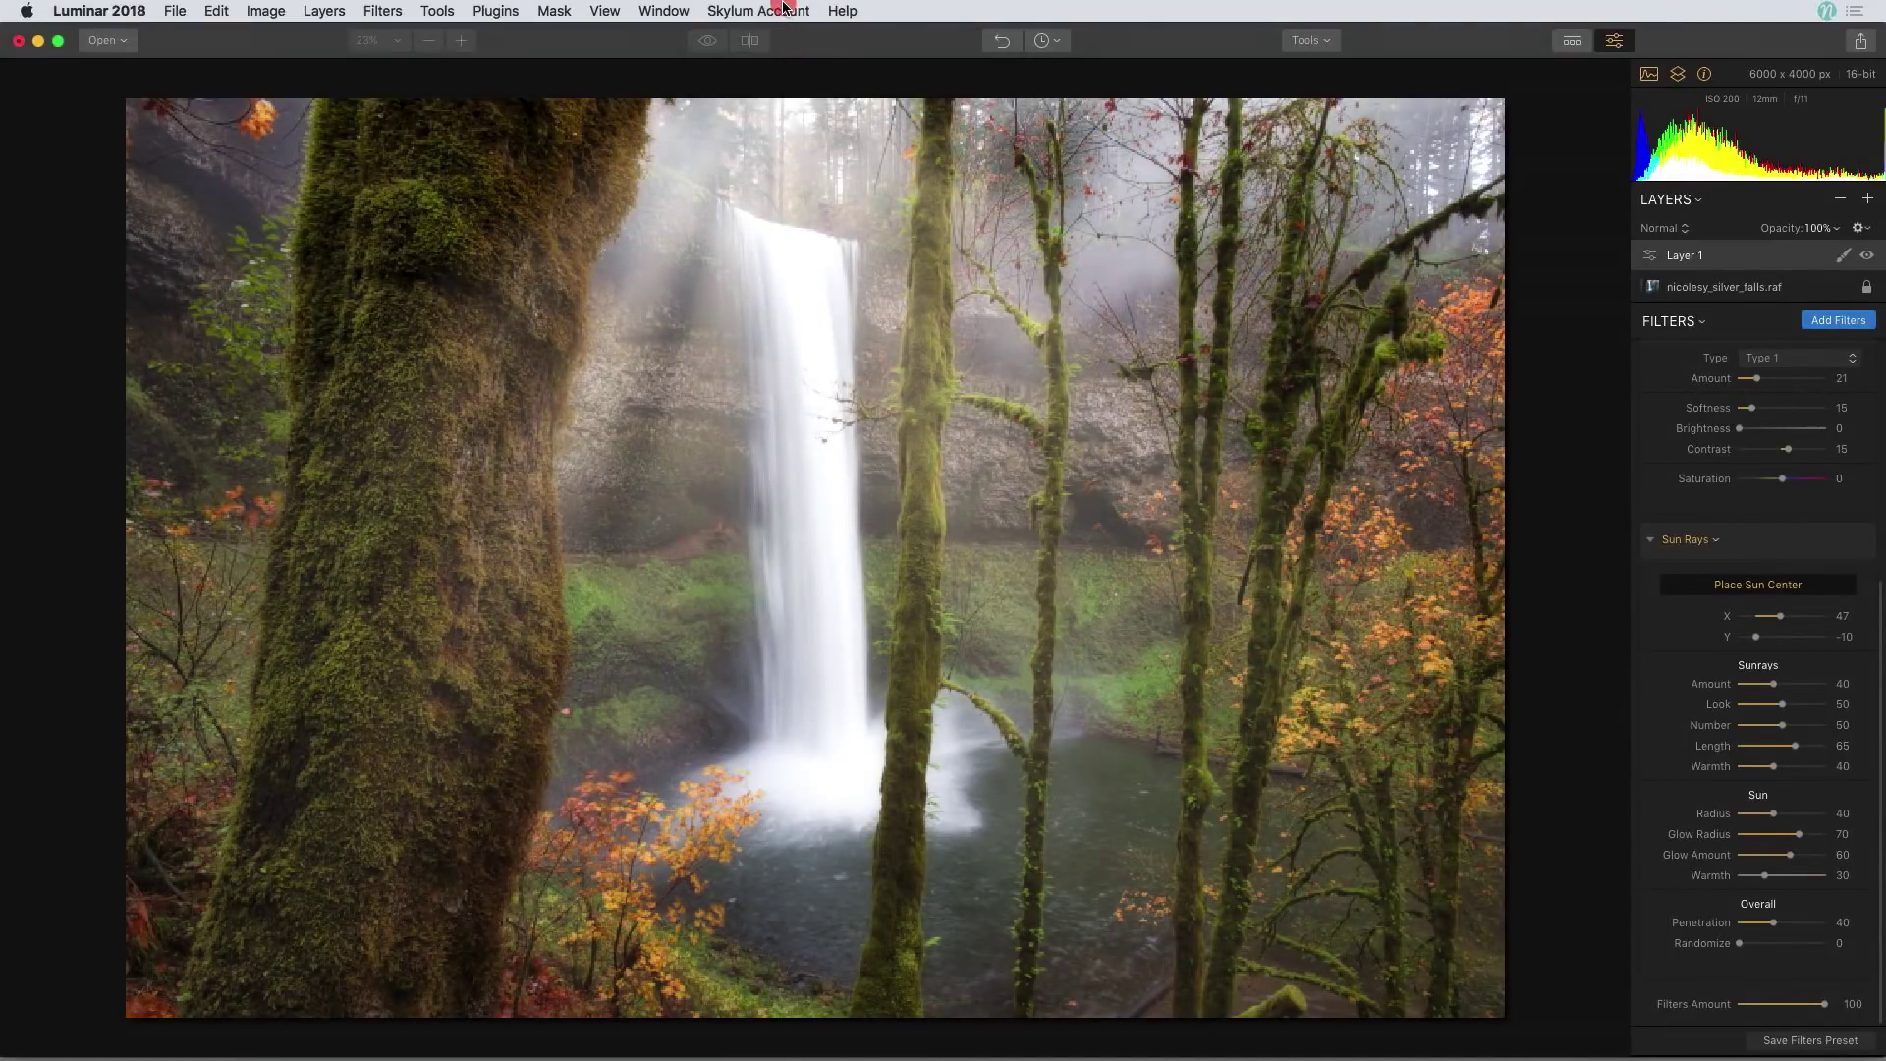
left_click_drag(783, 4, 783, 5)
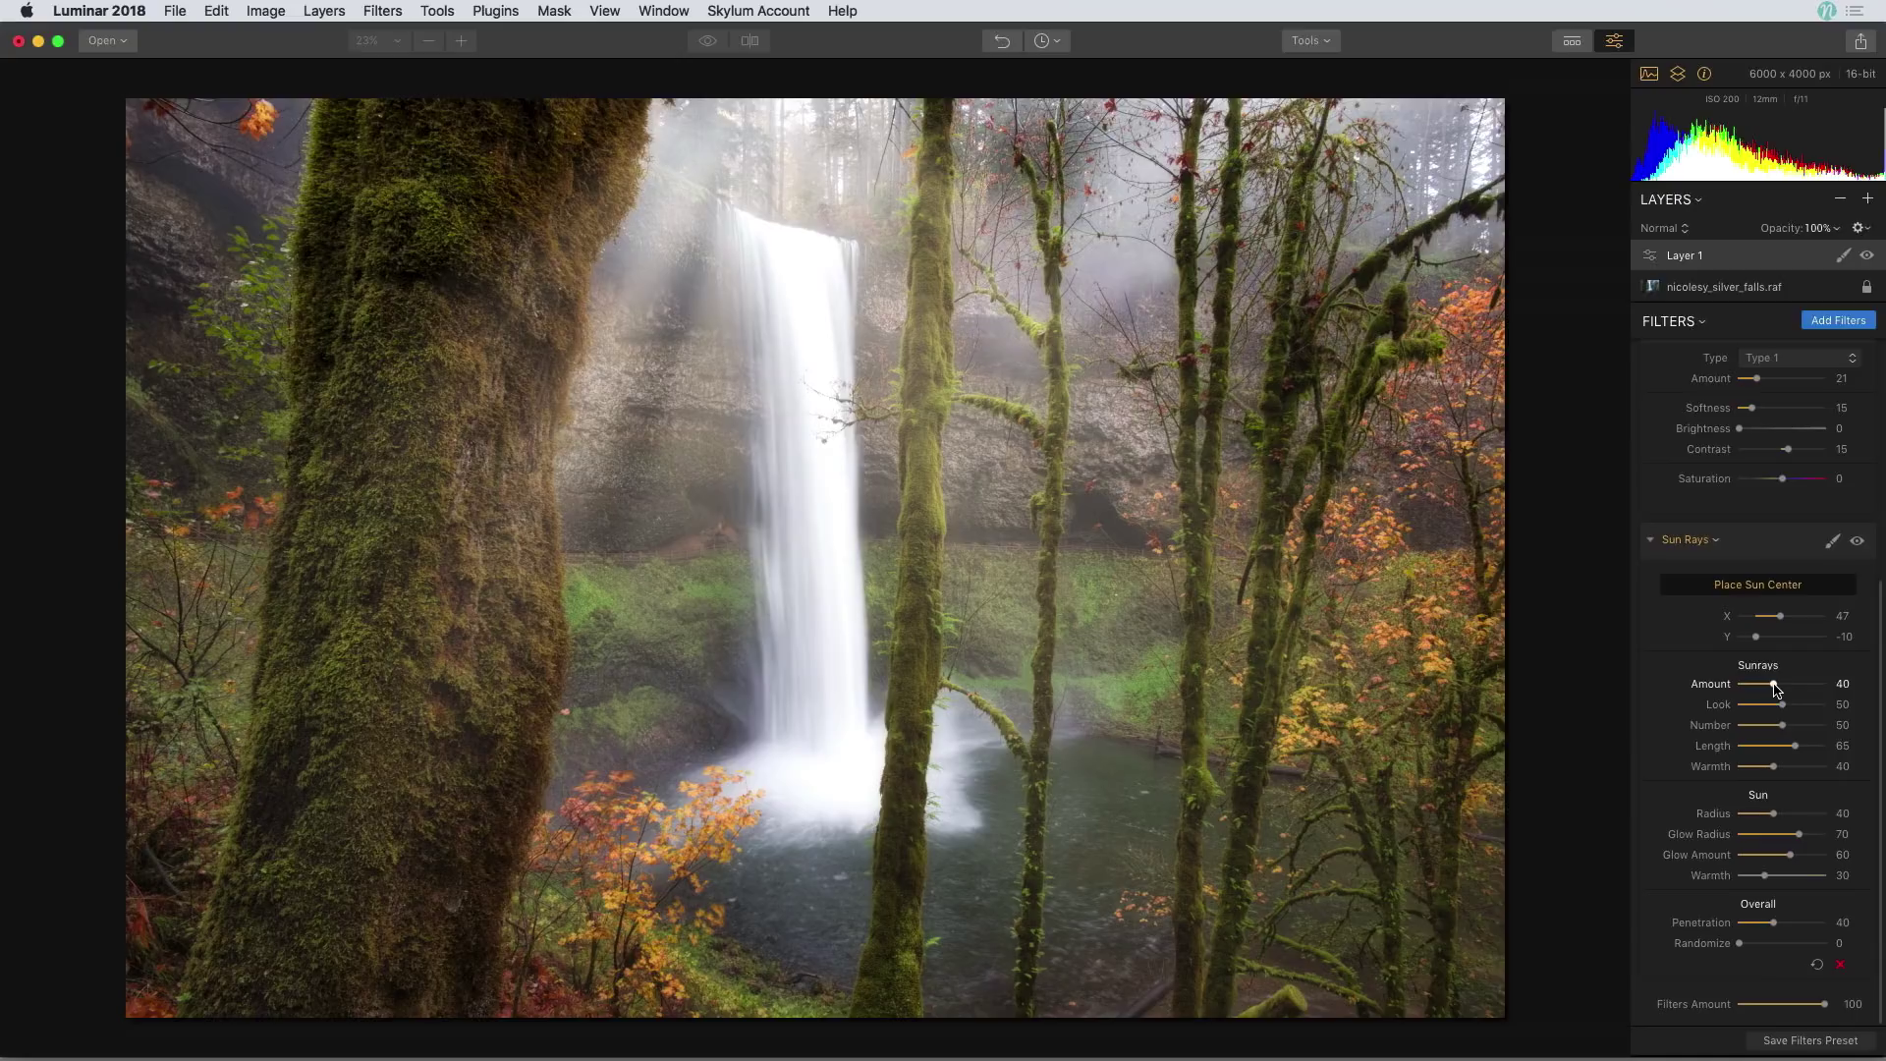
- Set Sun Rays Amount to 16 and Warmth to 64, comparing with and without rays
left_click_drag(1774, 688, 1757, 690)
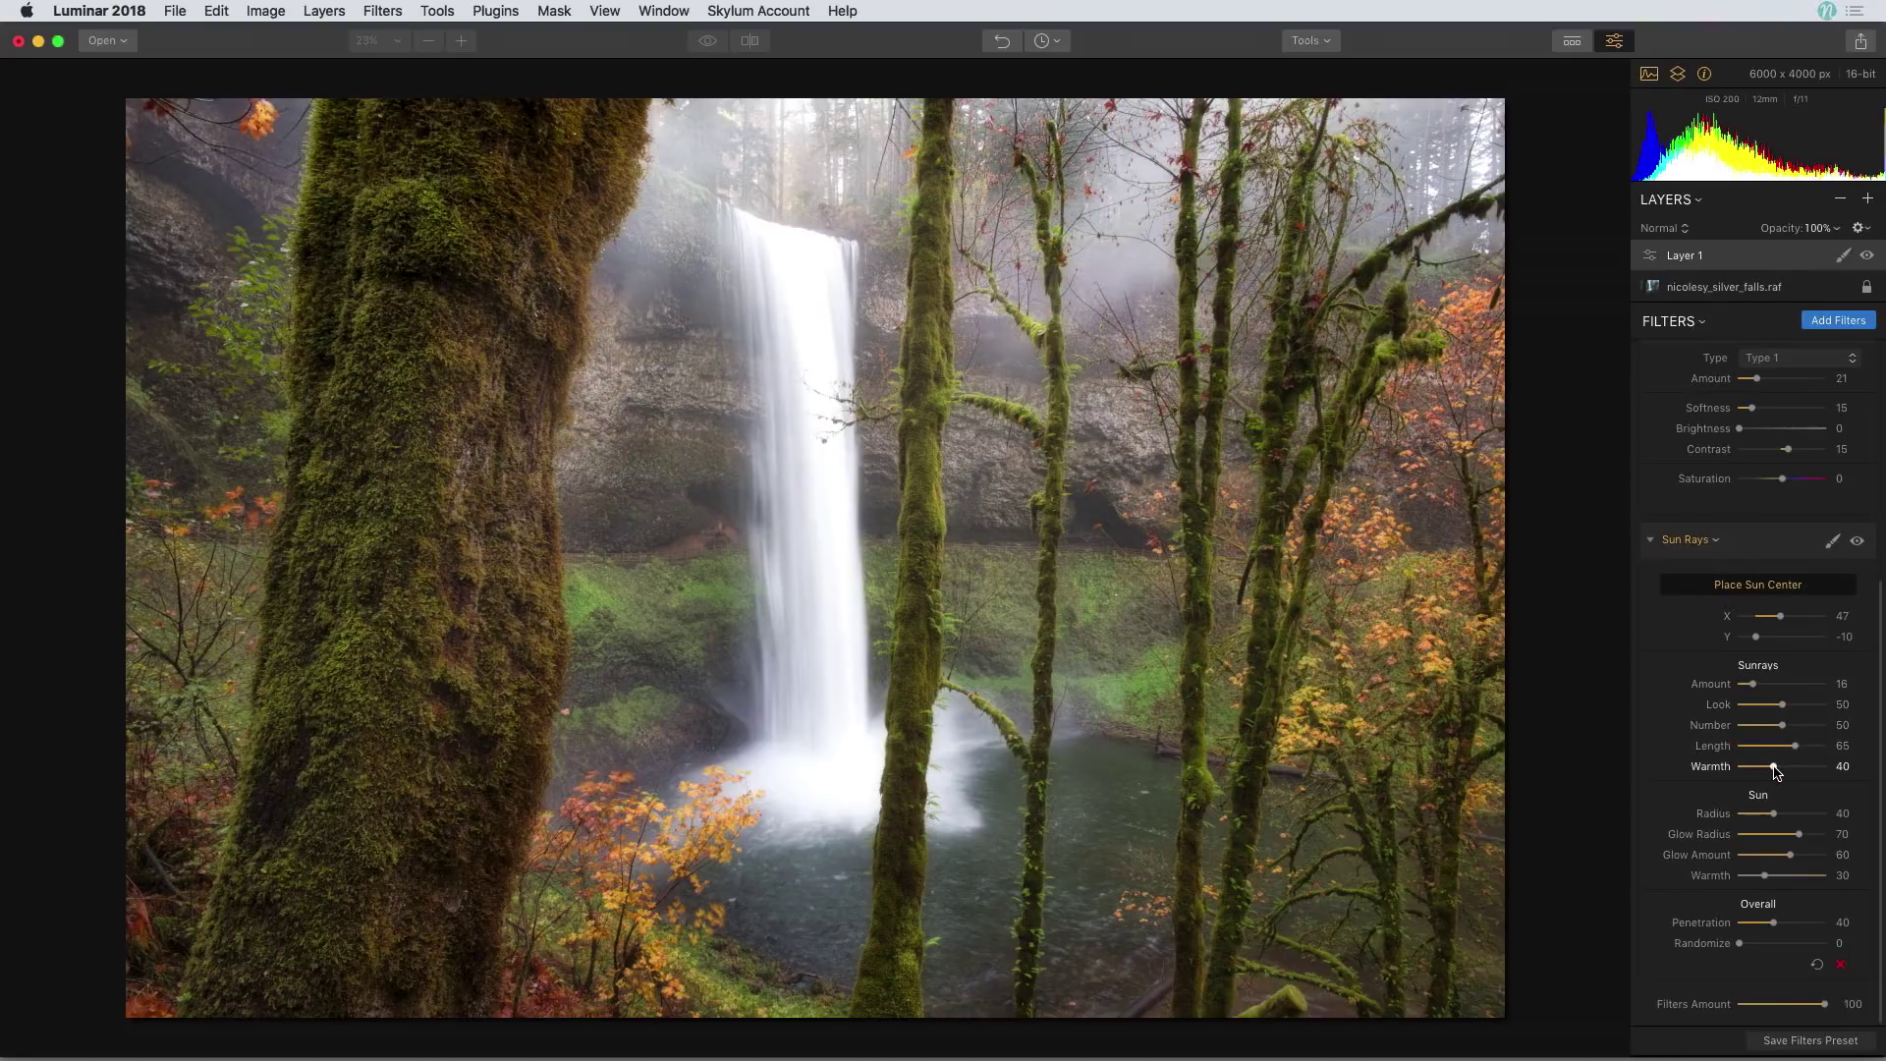
left_click_drag(1775, 768, 1796, 773)
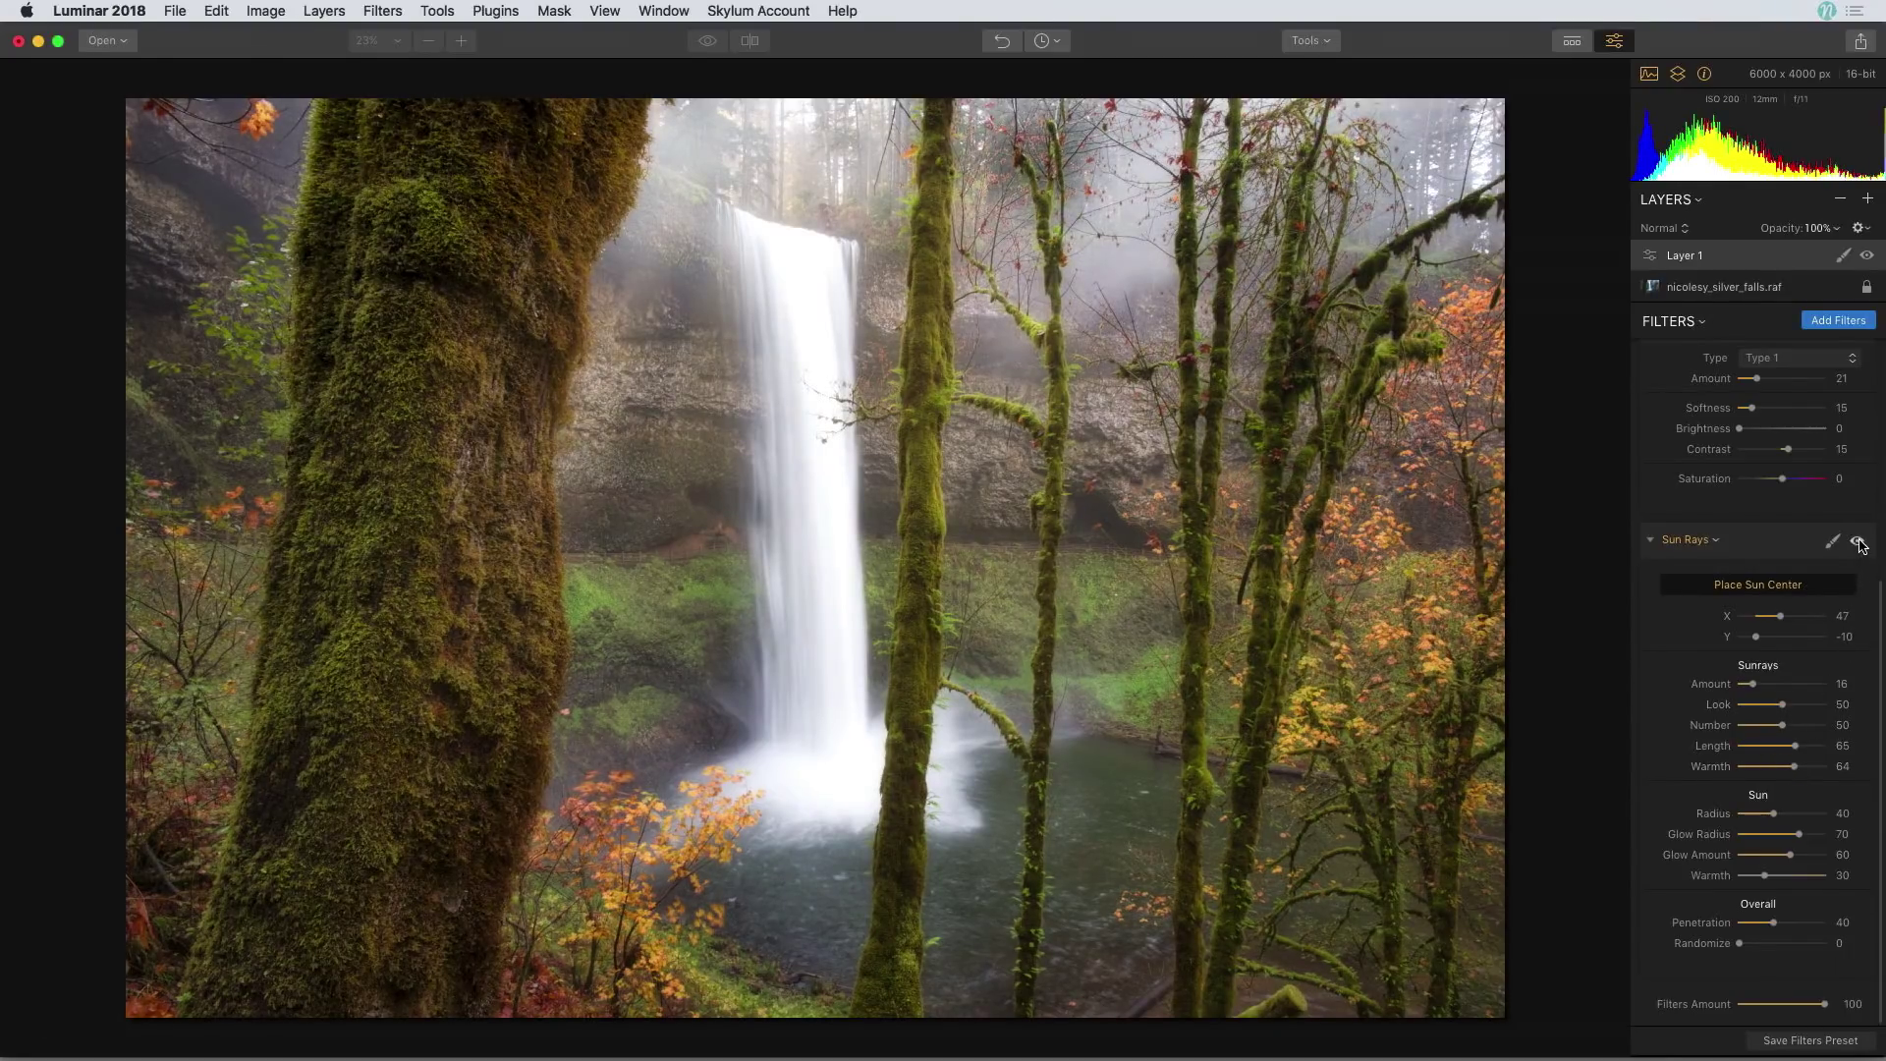
left_click(1857, 541)
left_click(1858, 541)
left_click(1857, 542)
left_click(1858, 542)
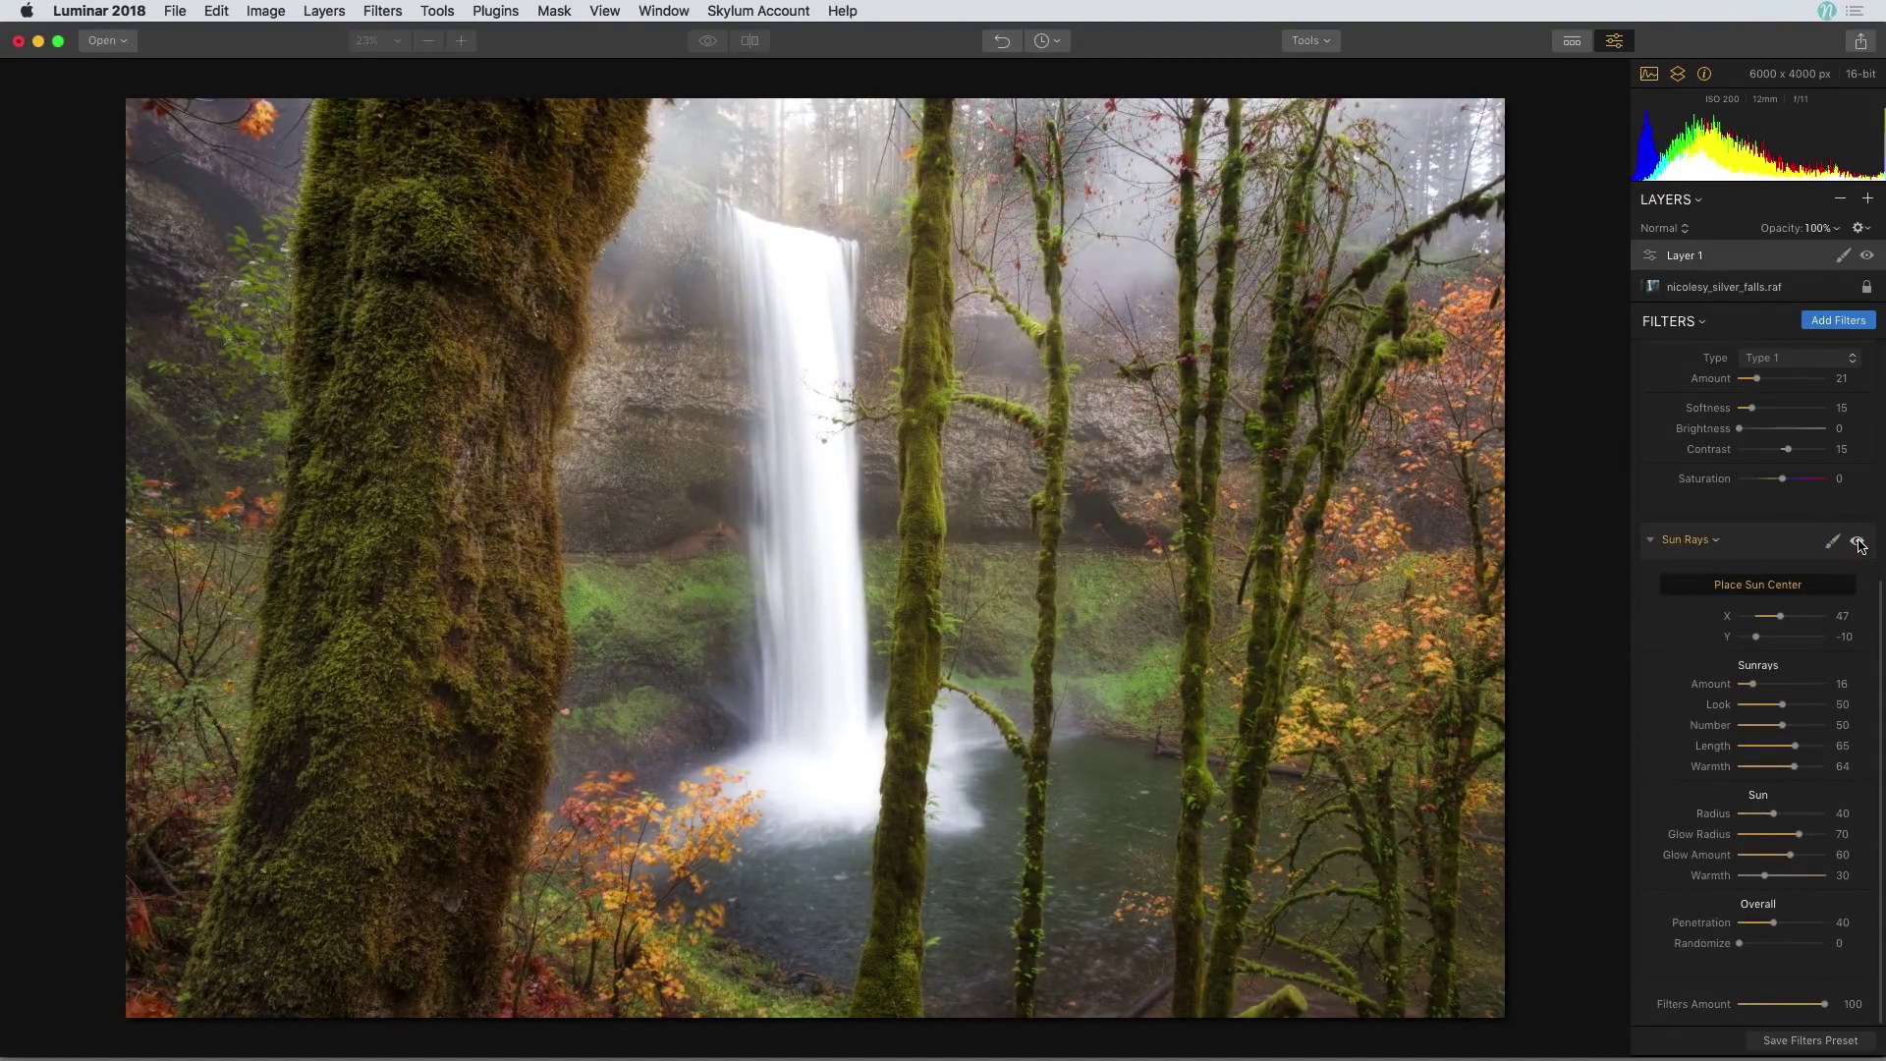